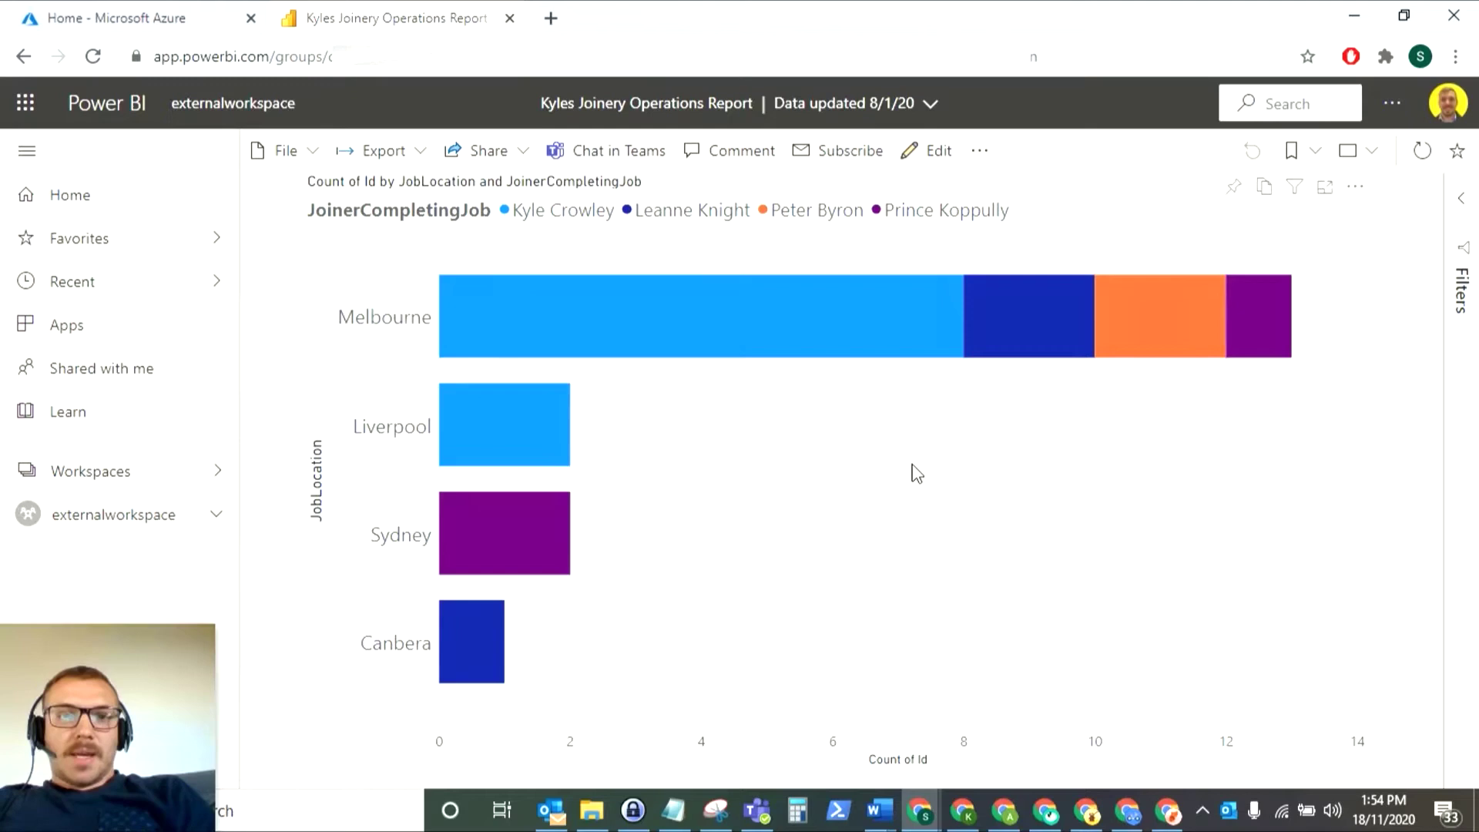
# - In the Azure portal, open the WeTechCareOfYou Azure Active Directory's All users list
pyautogui.click(83, 14)
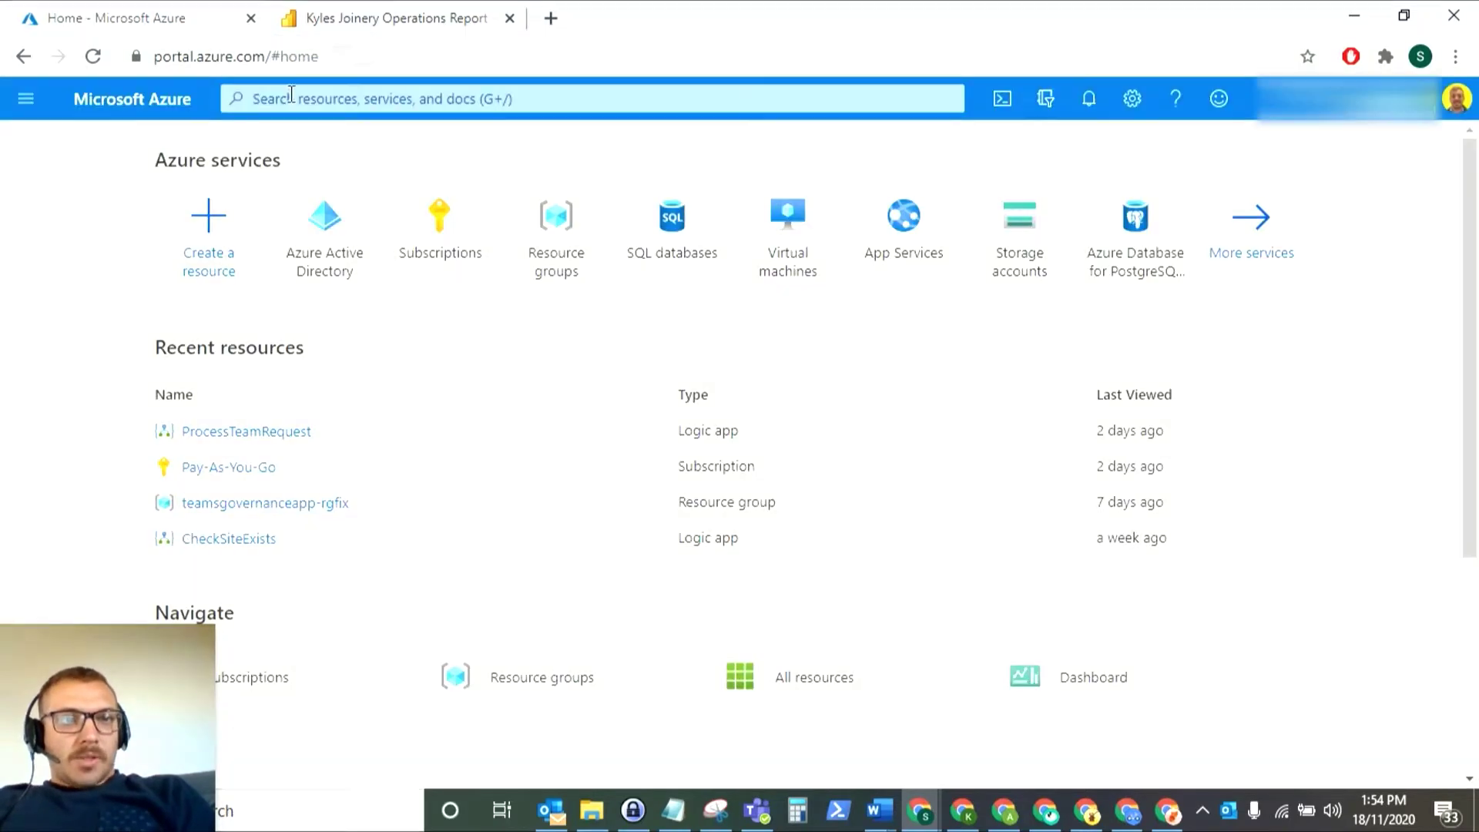
pyautogui.click(171, 52)
pyautogui.click(239, 55)
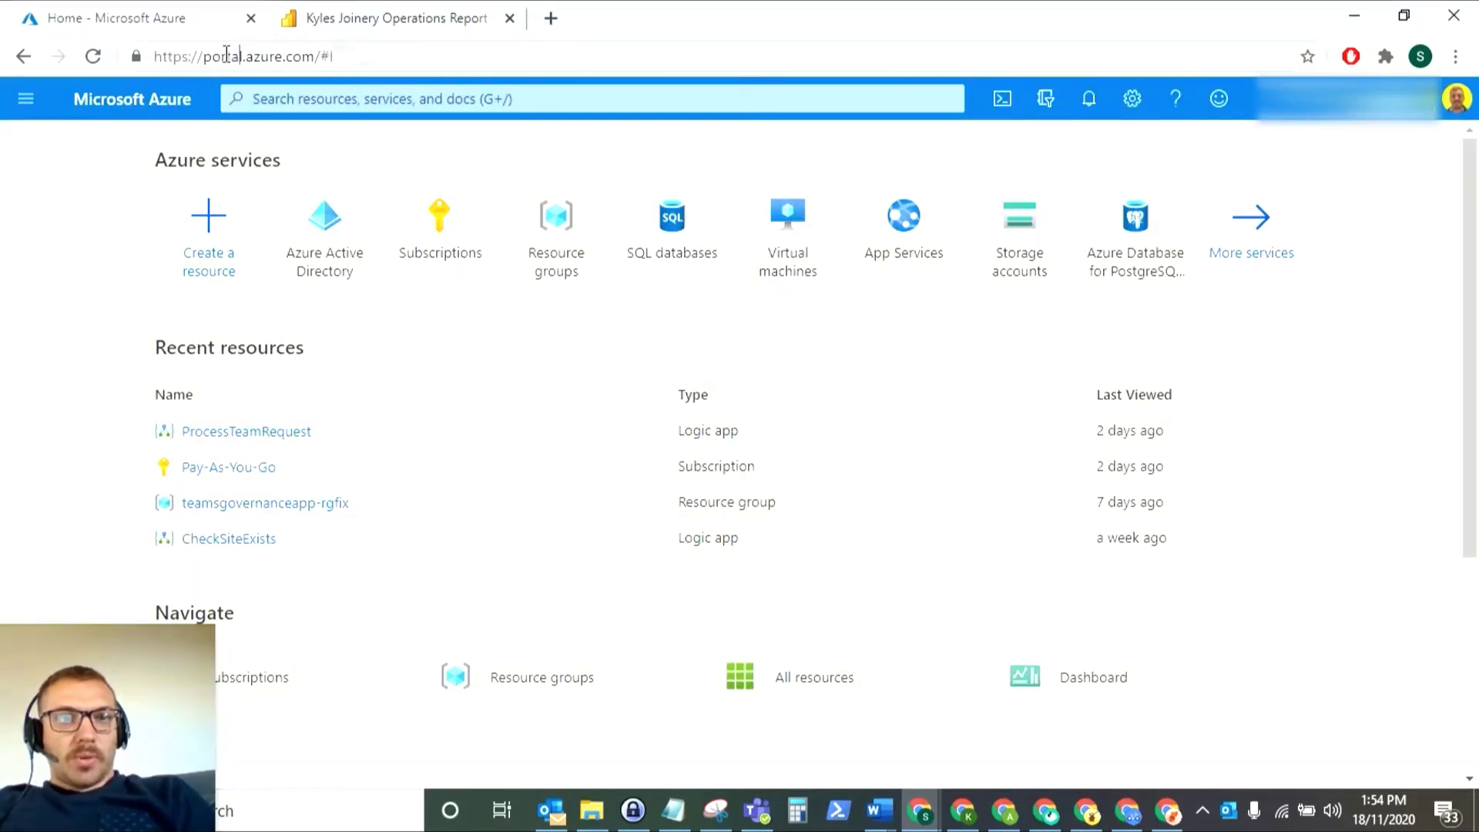
pyautogui.click(292, 55)
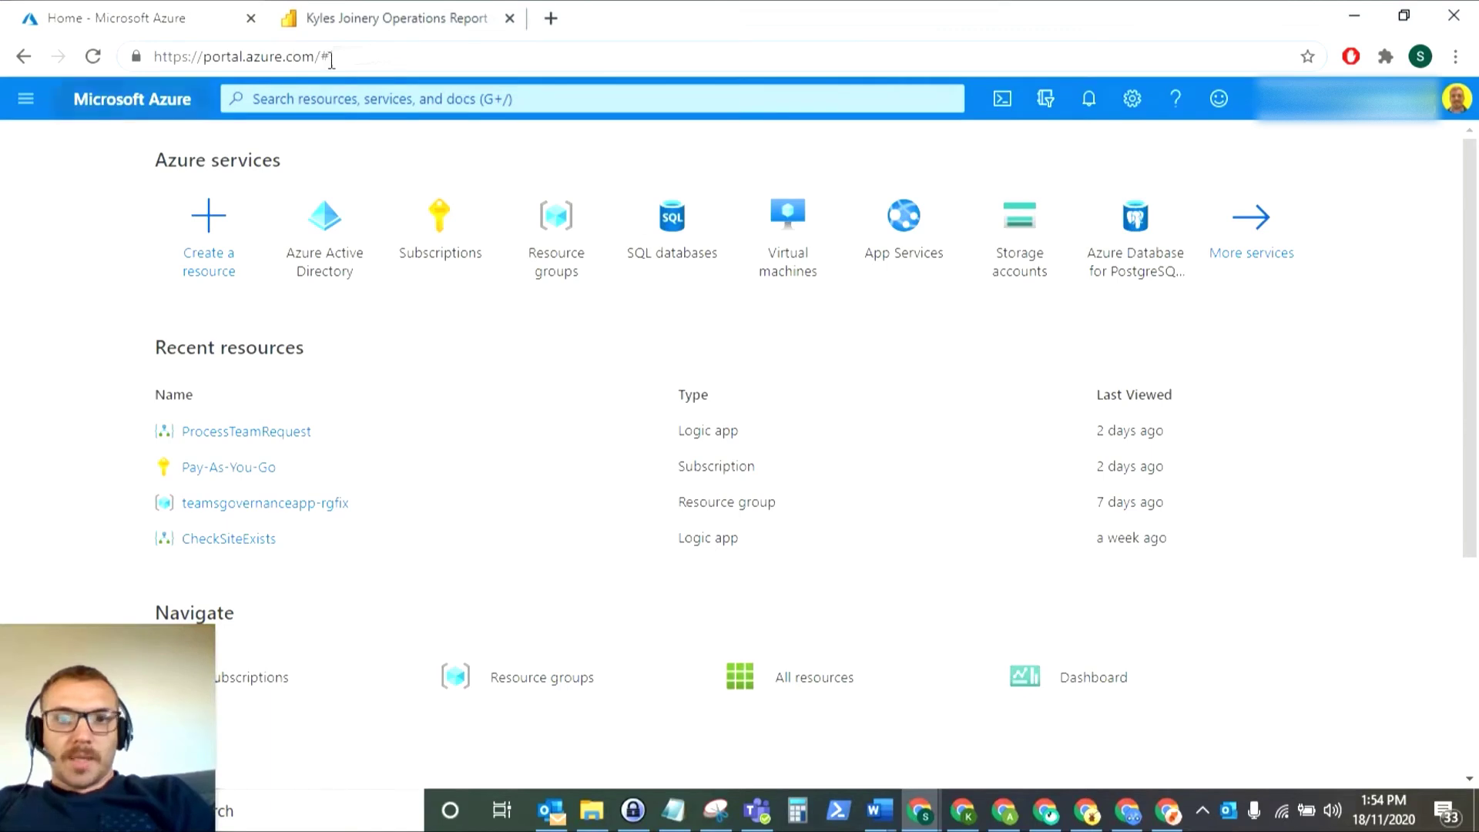
pyautogui.click(35, 315)
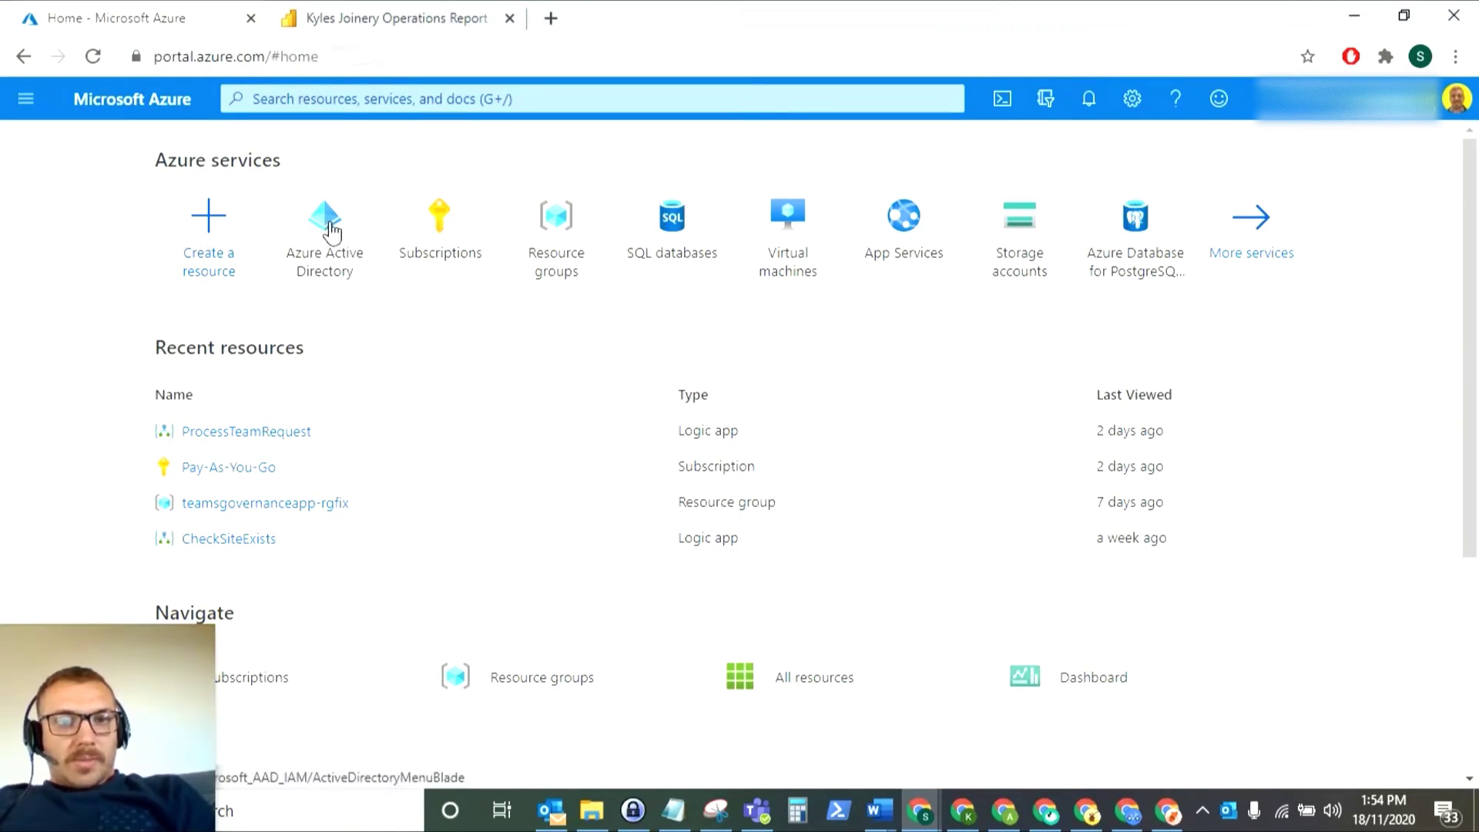
pyautogui.click(331, 231)
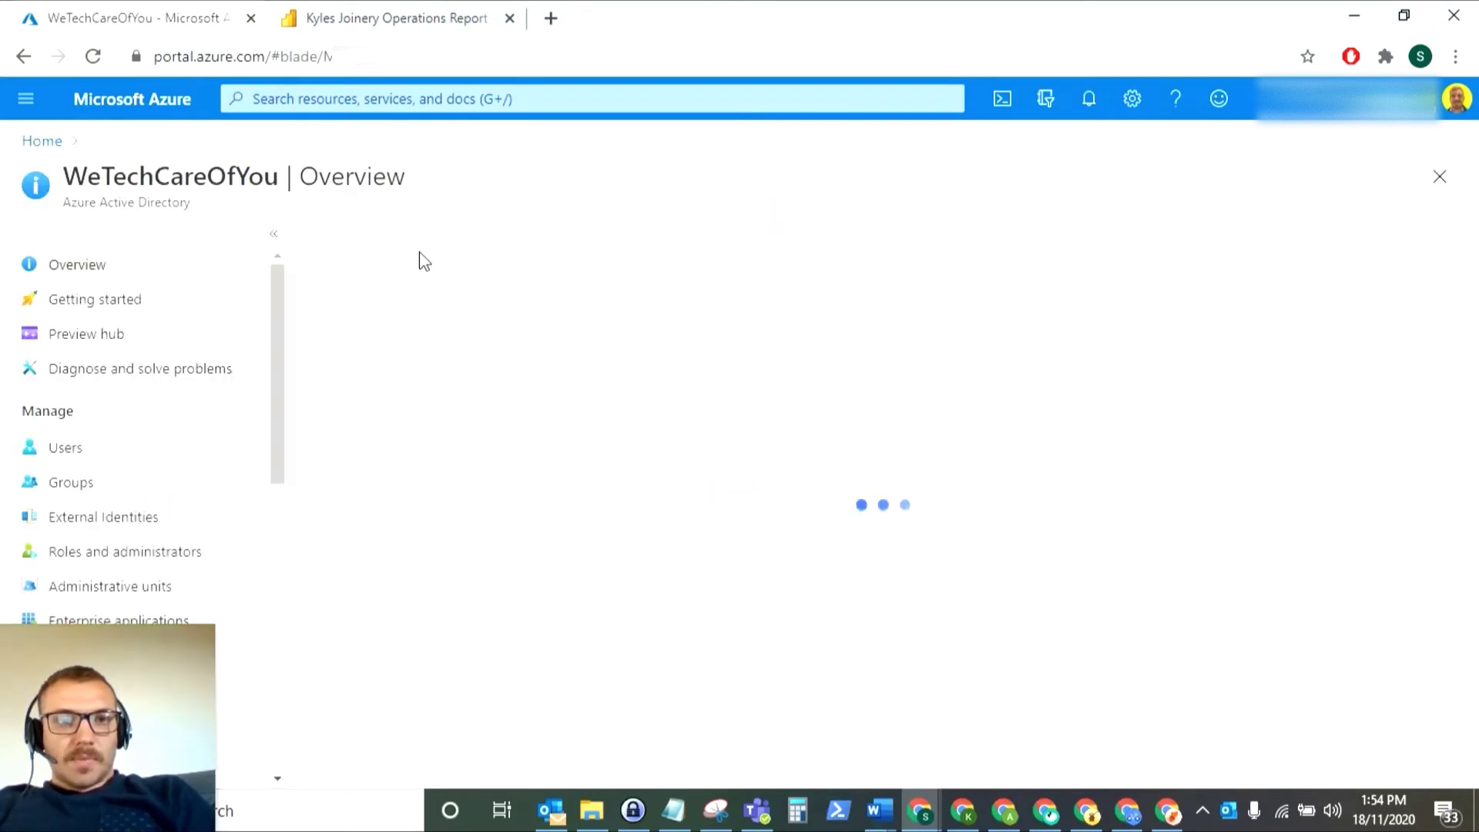
pyautogui.click(71, 452)
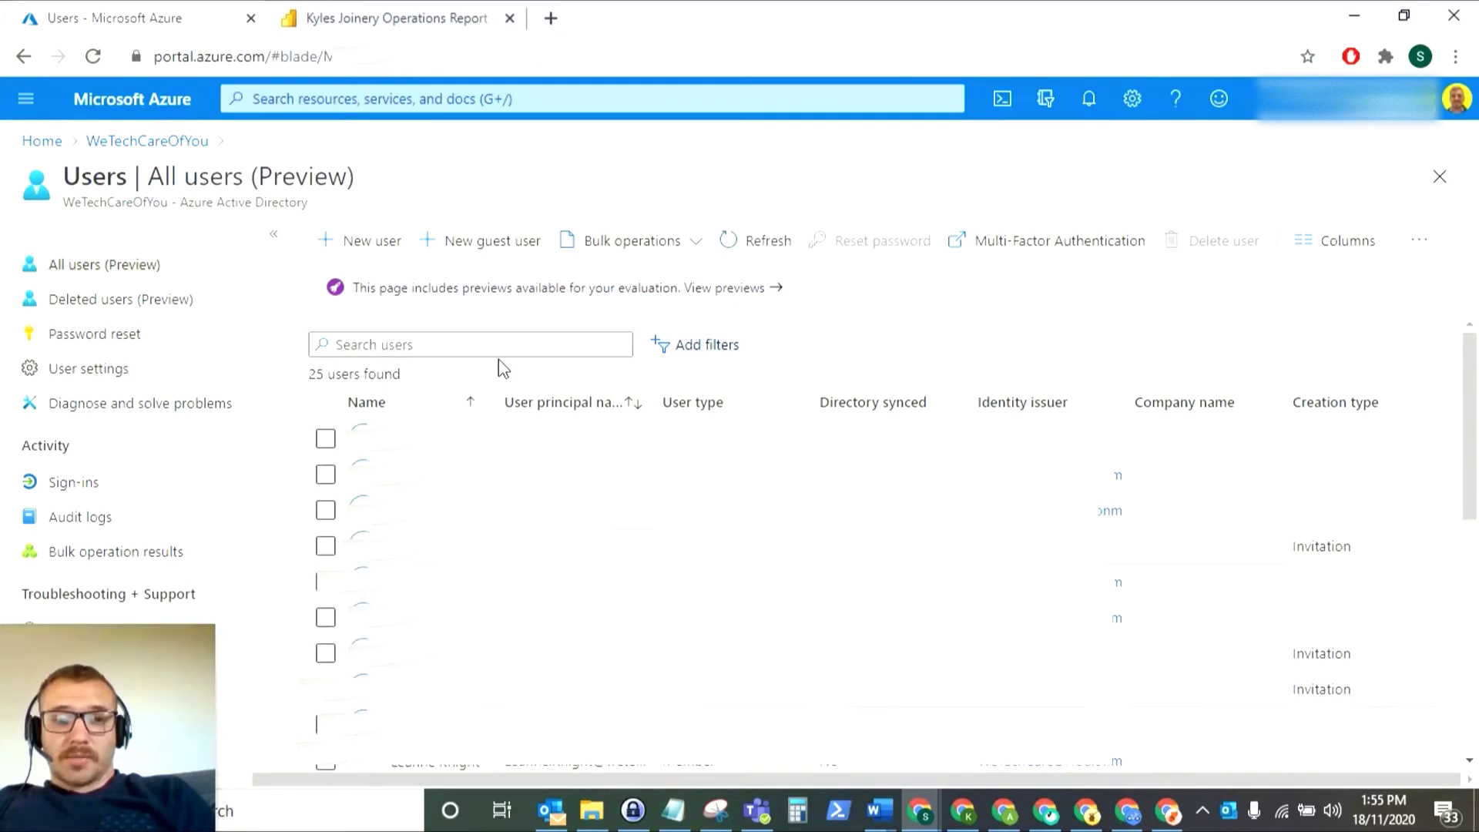
# - Start a new guest user and enter the guest's display name and e-mail address
pyautogui.click(478, 243)
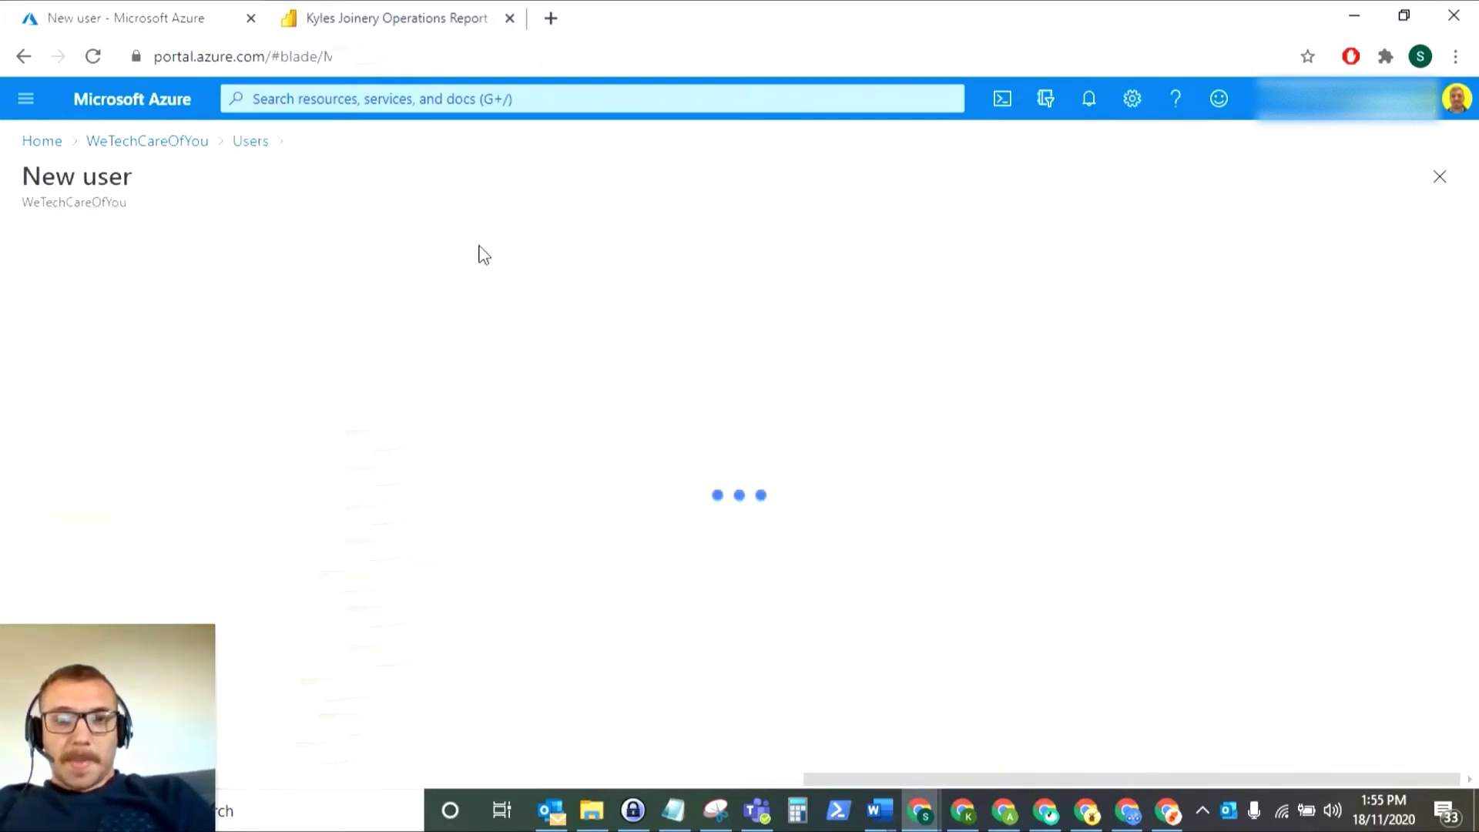
pyautogui.scroll(-4, 993, 401)
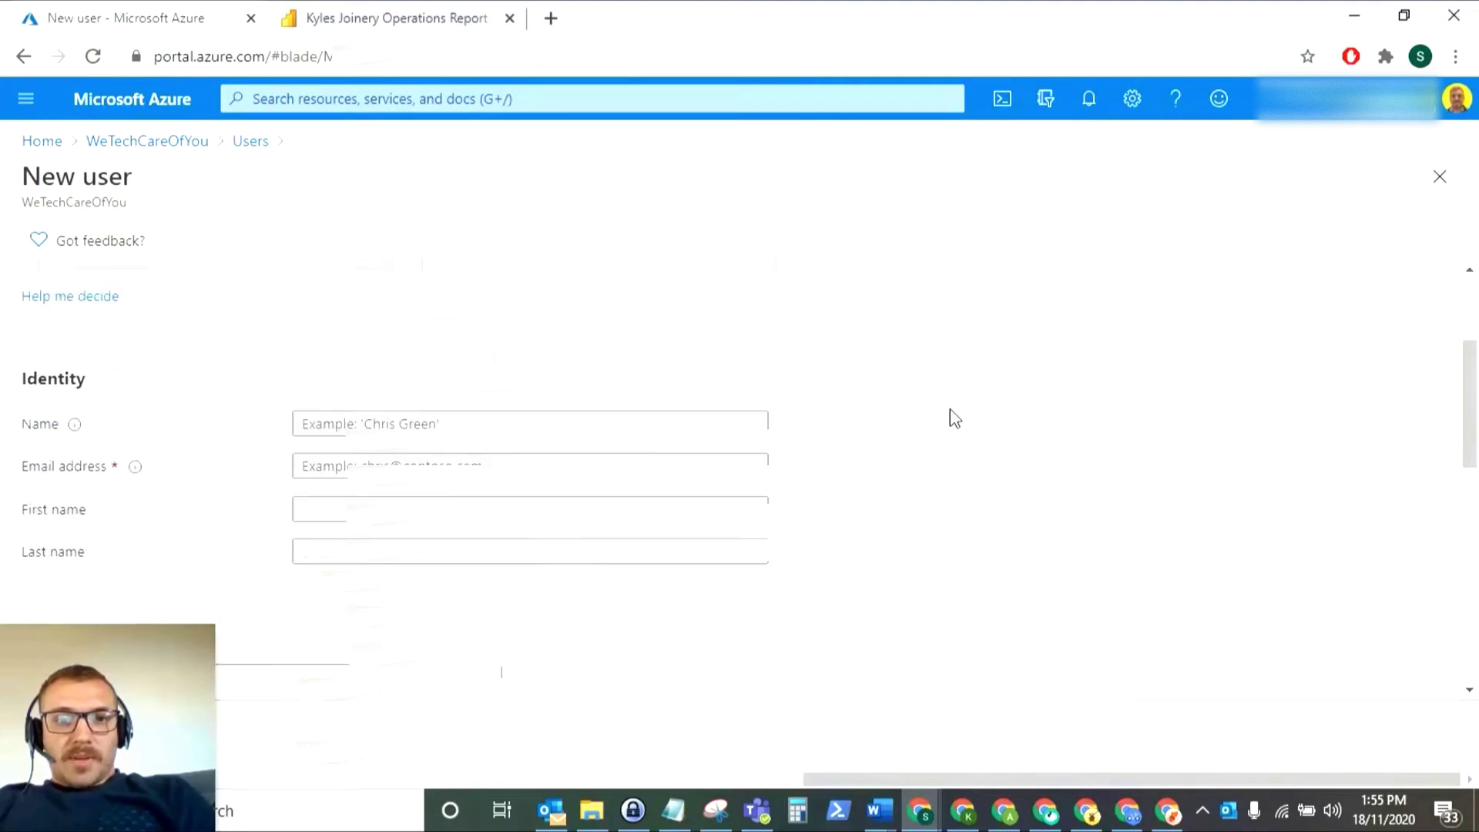
pyautogui.click(521, 307)
pyautogui.write('kyle')
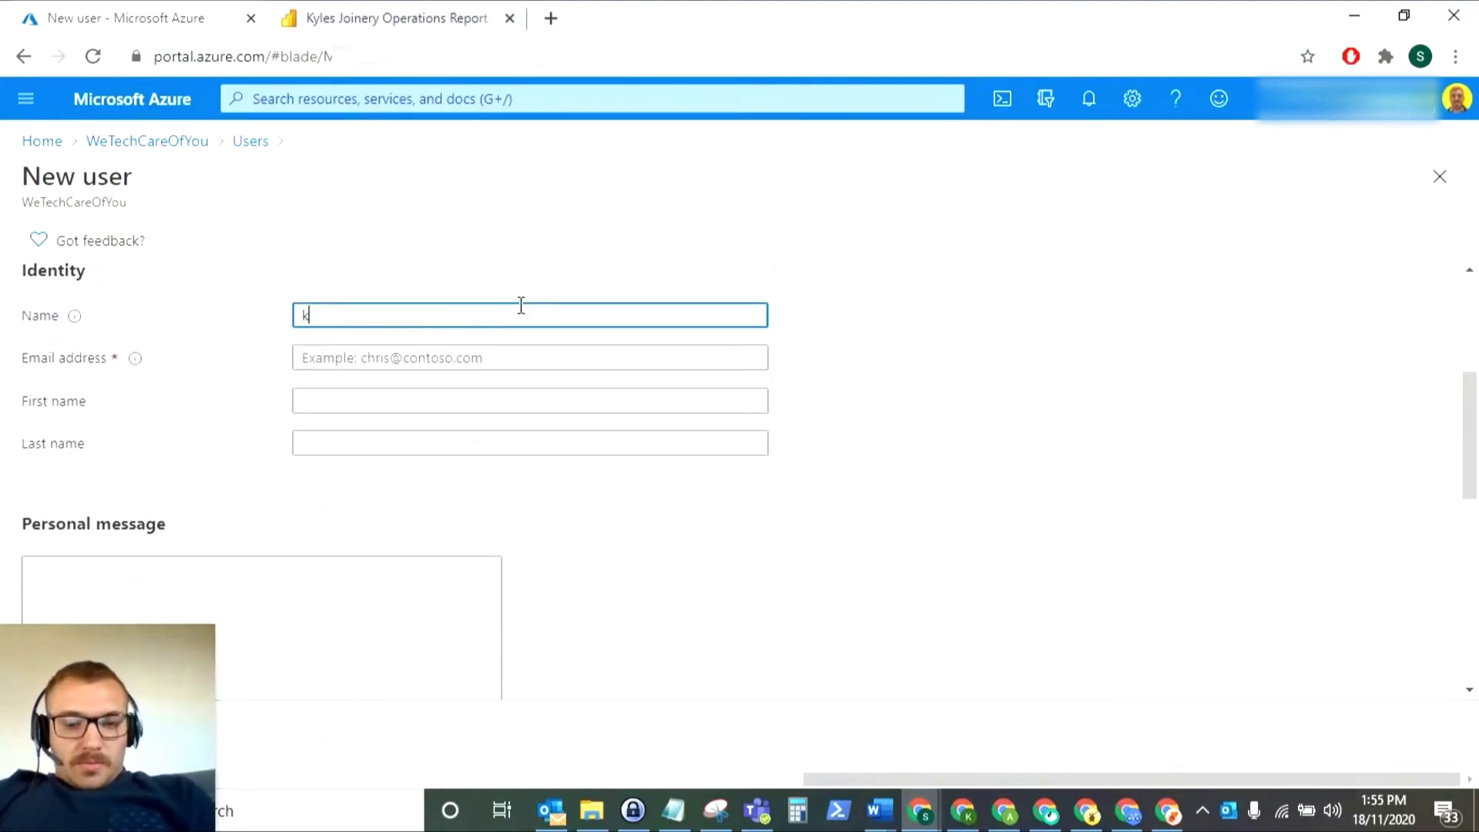
pyautogui.press('Tab')
pyautogui.write('kyle@')
# - Enter the guest's first name and suggested last name, then recheck the e-mail address
pyautogui.click(454, 397)
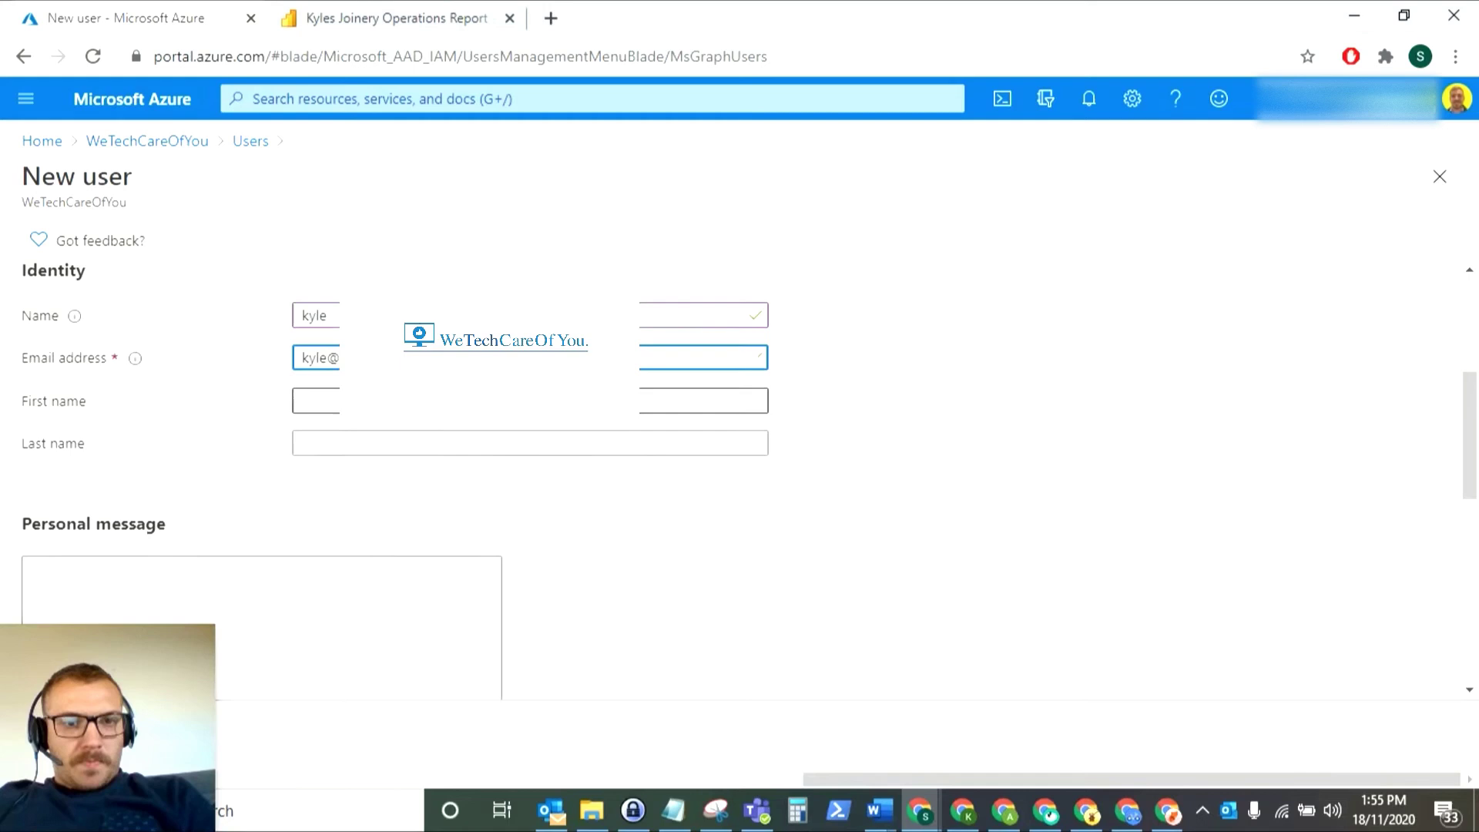
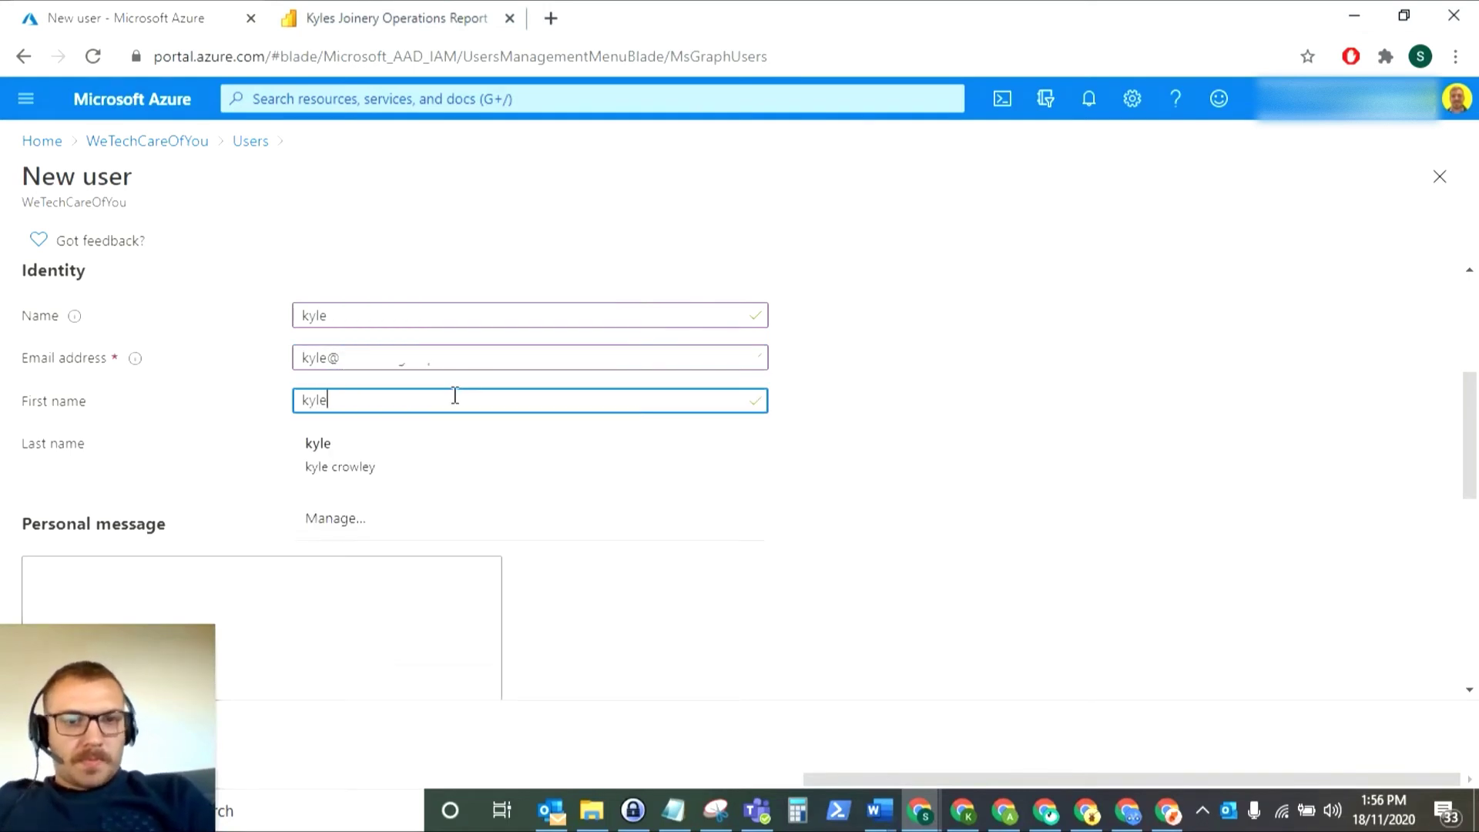
pyautogui.click(336, 441)
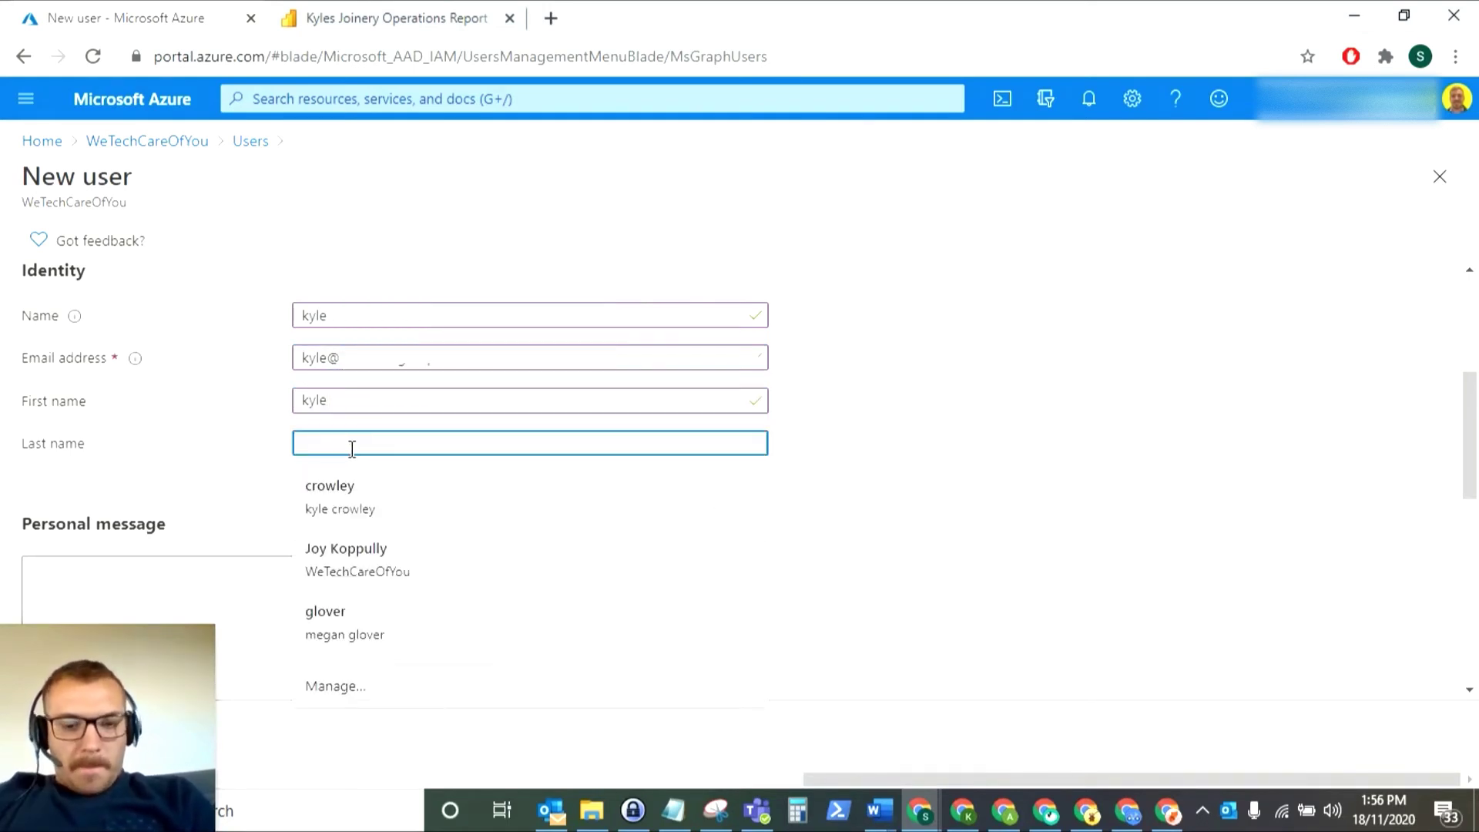
pyautogui.click(664, 506)
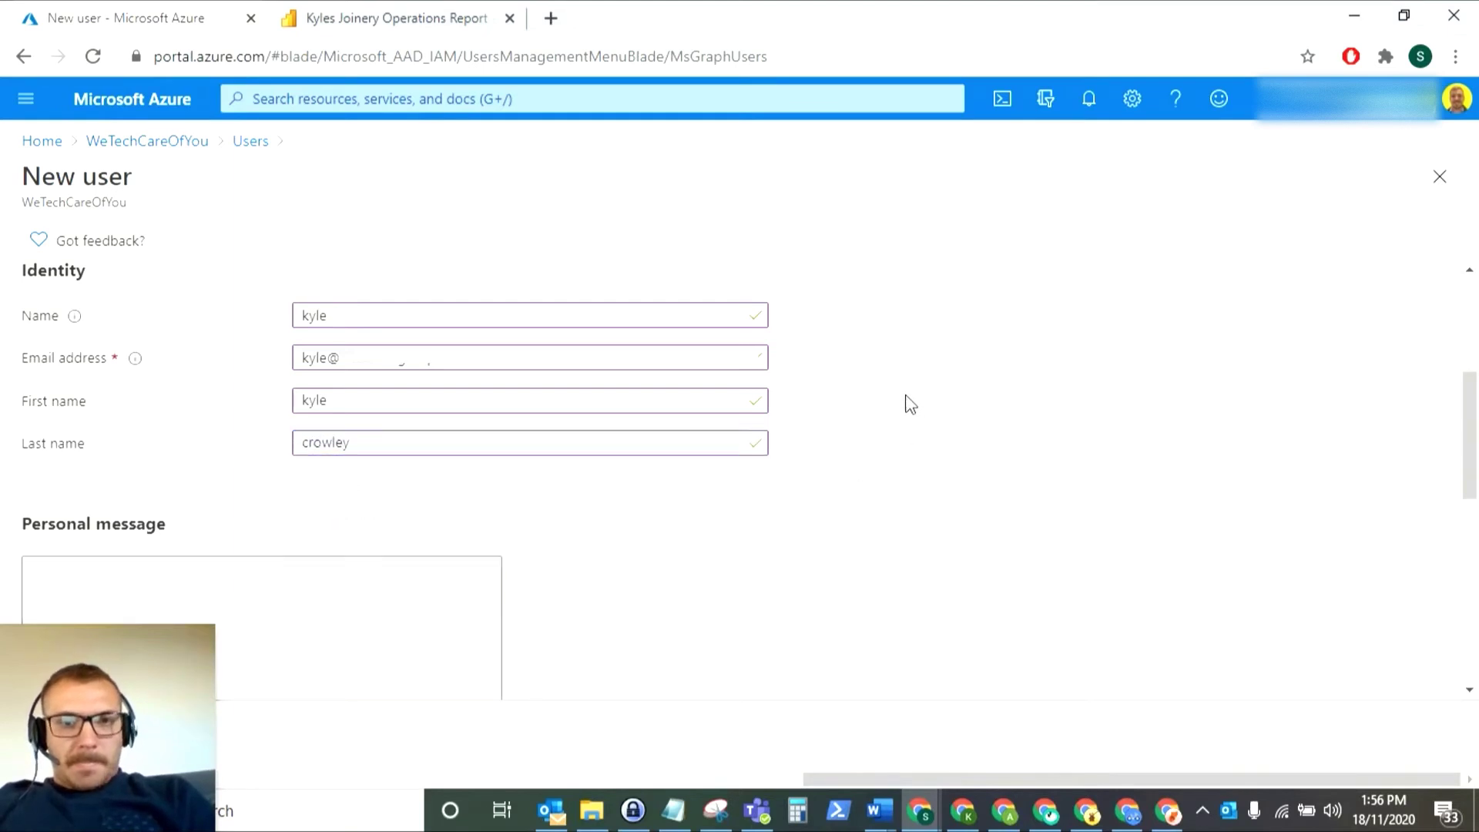
pyautogui.scroll(-3, 1001, 478)
pyautogui.scroll(-1, 546, 425)
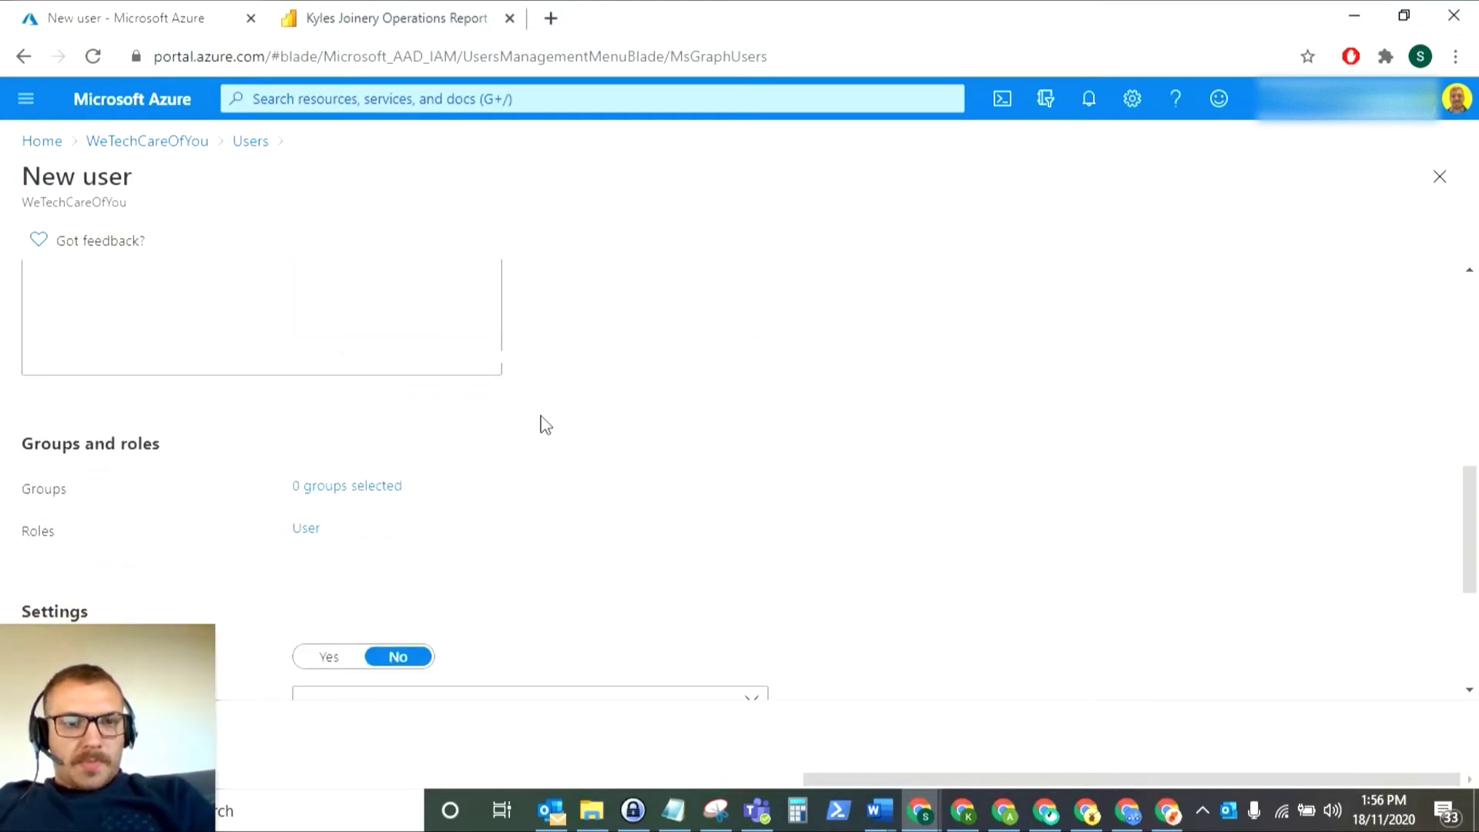
pyautogui.click(276, 329)
pyautogui.scroll(4, 396, 386)
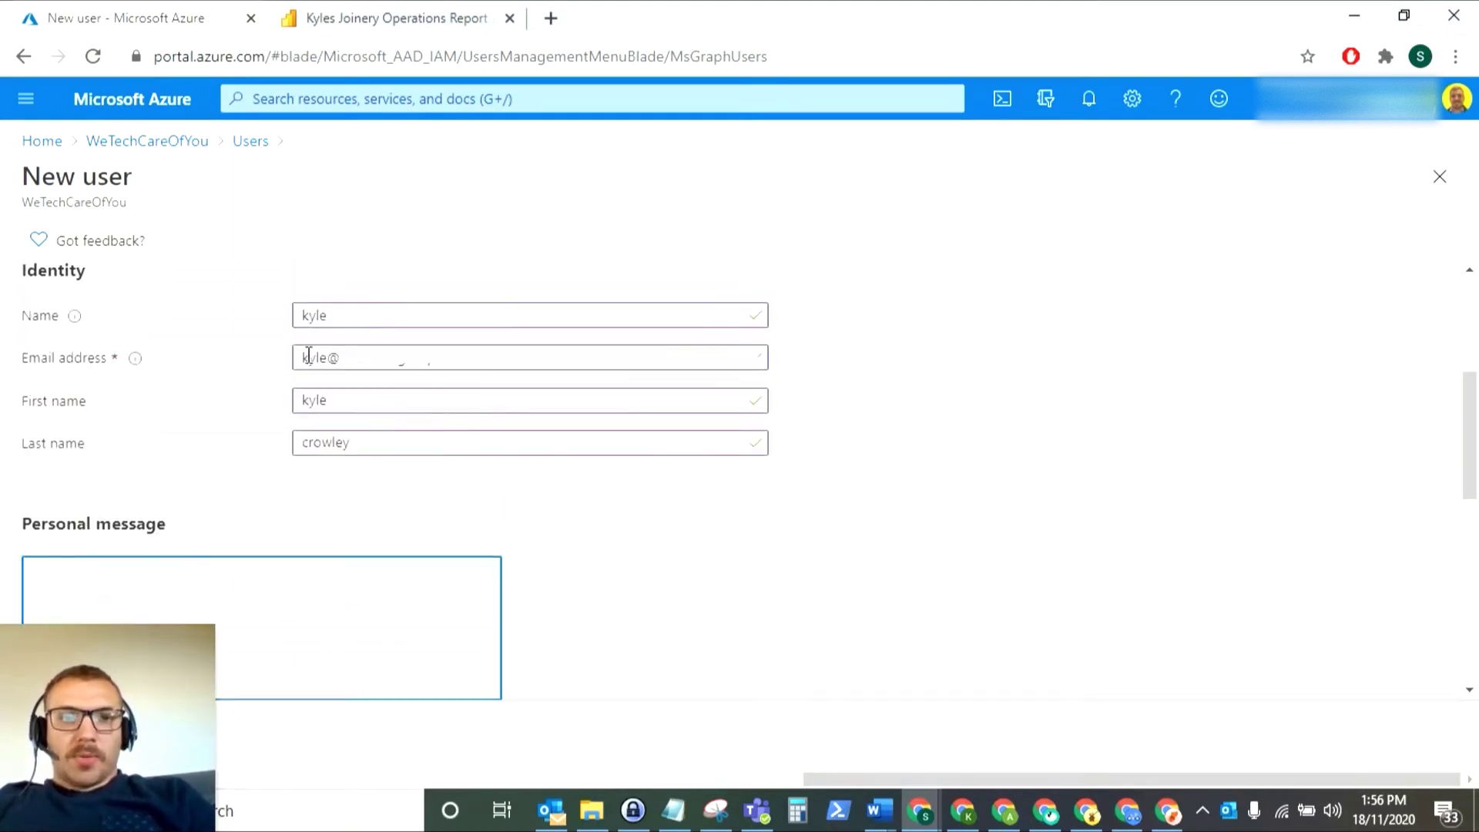
pyautogui.moveTo(309, 355); pyautogui.dragTo(512, 344)
pyautogui.click(477, 357)
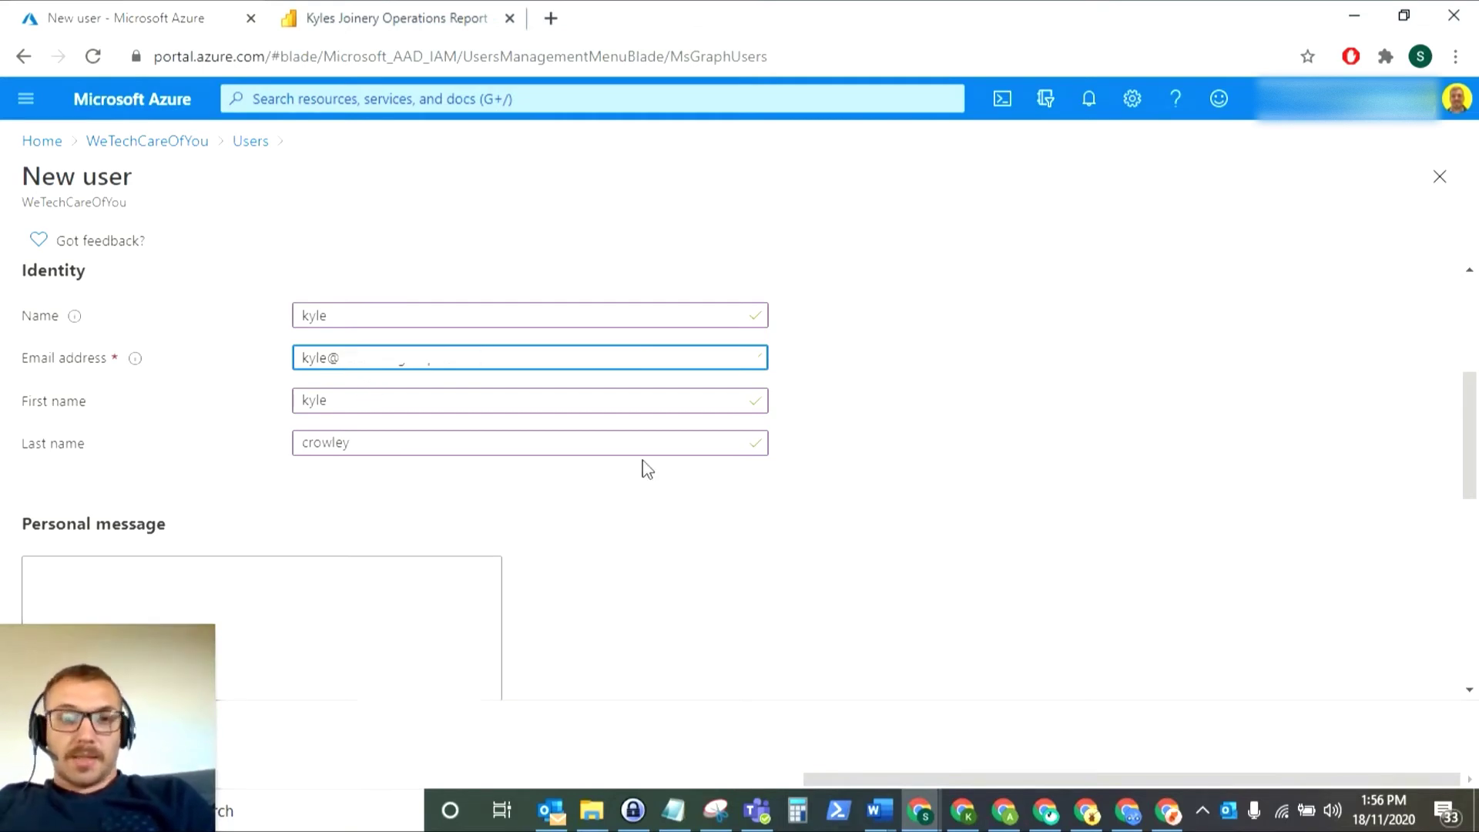
# - Send the guest user invitation and wait for the 'Successfully invited user' notice
pyautogui.scroll(-8, 647, 470)
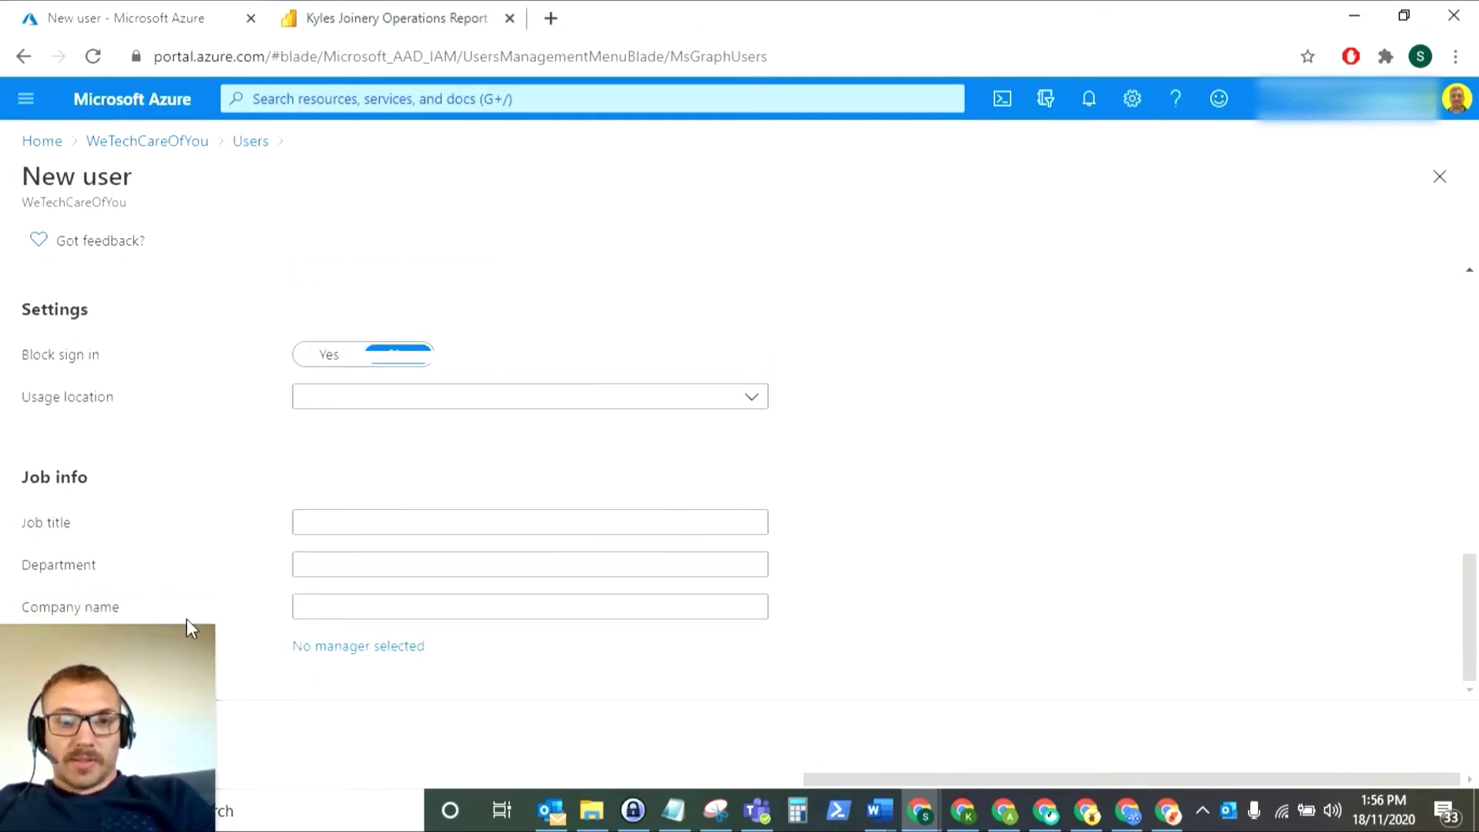
pyautogui.moveTo(122, 681); pyautogui.dragTo(278, 650)
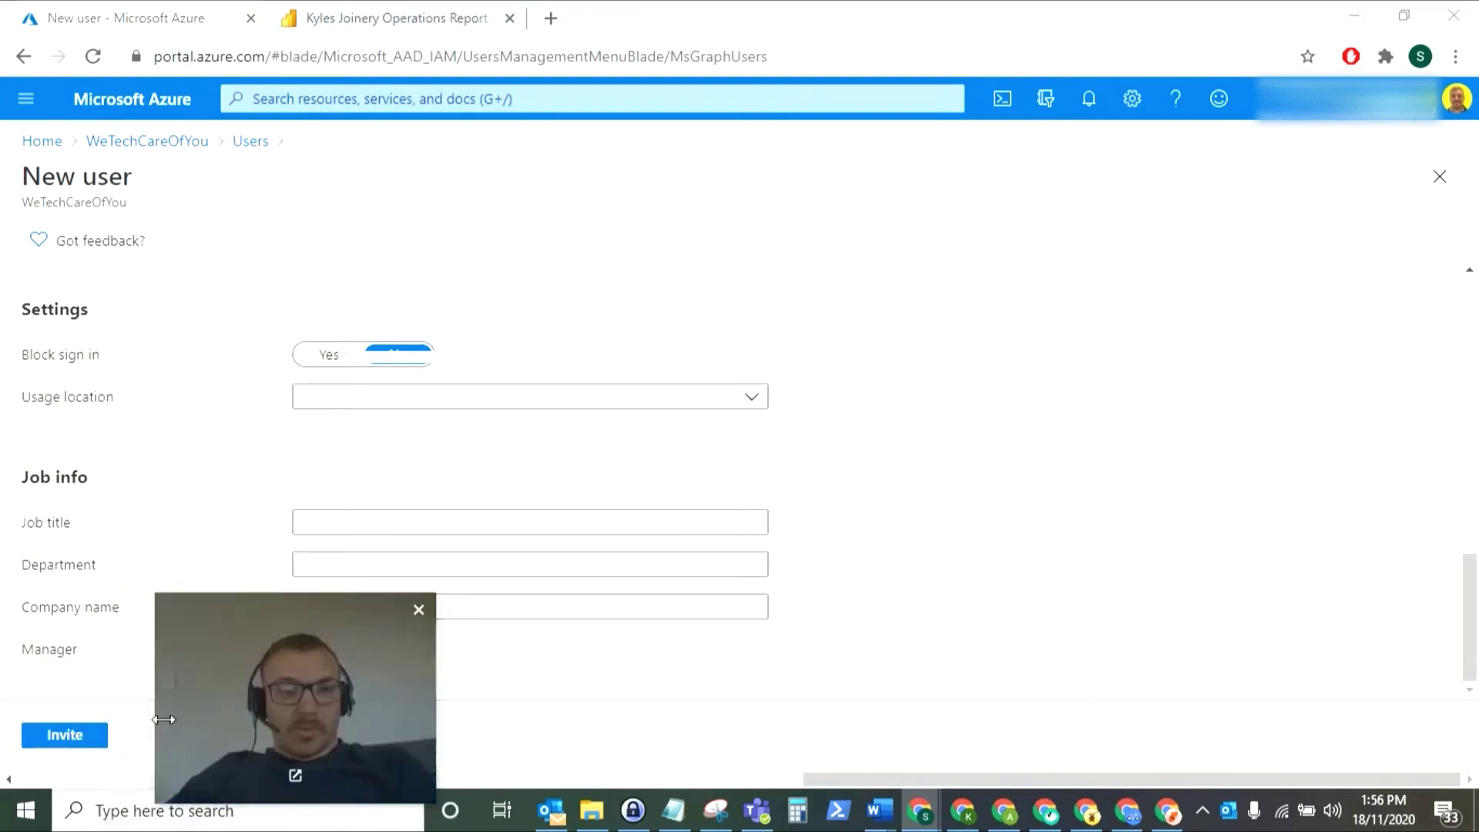
pyautogui.click(66, 736)
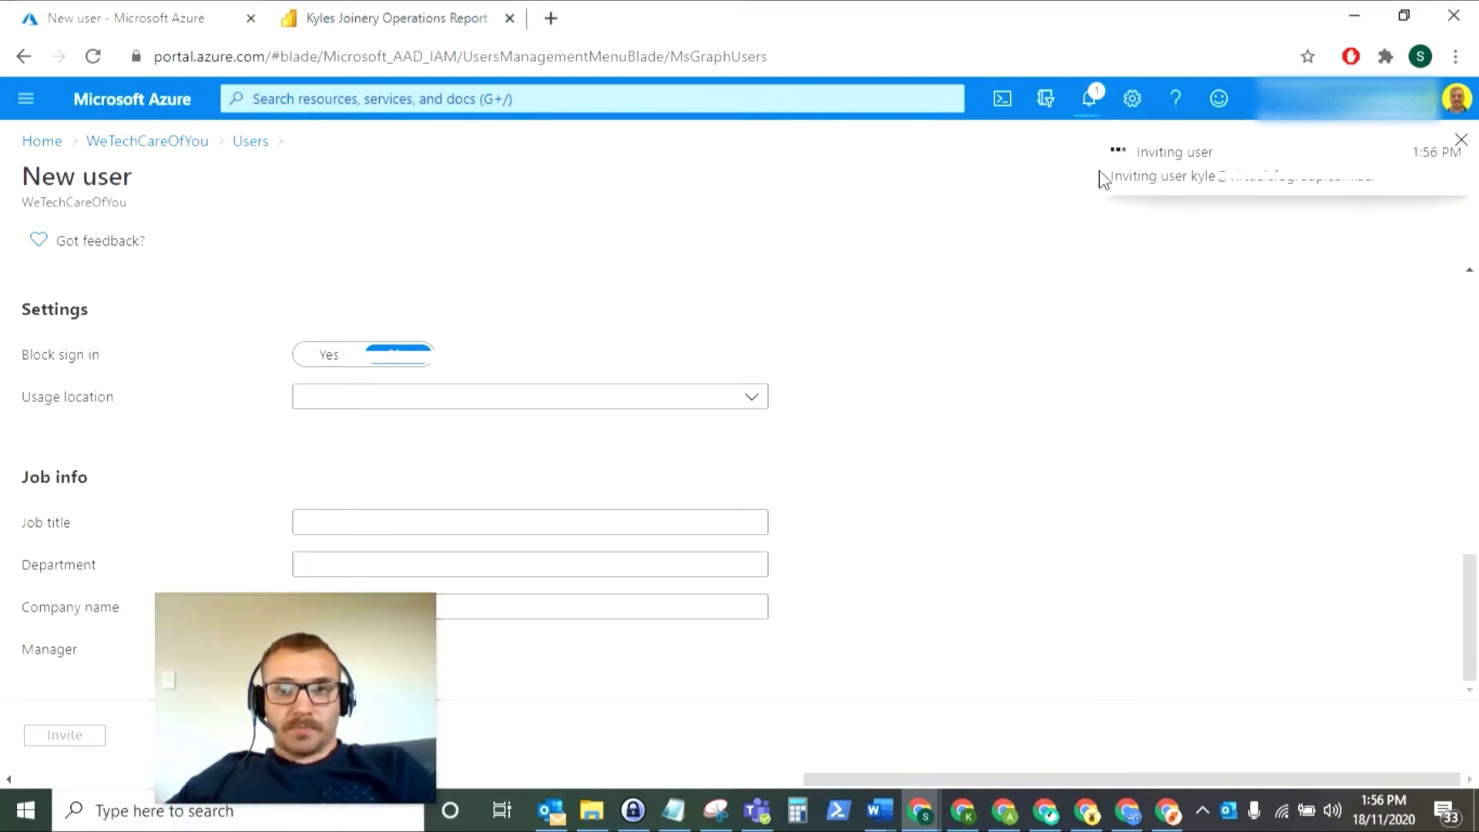
pyautogui.moveTo(330, 649); pyautogui.dragTo(163, 680)
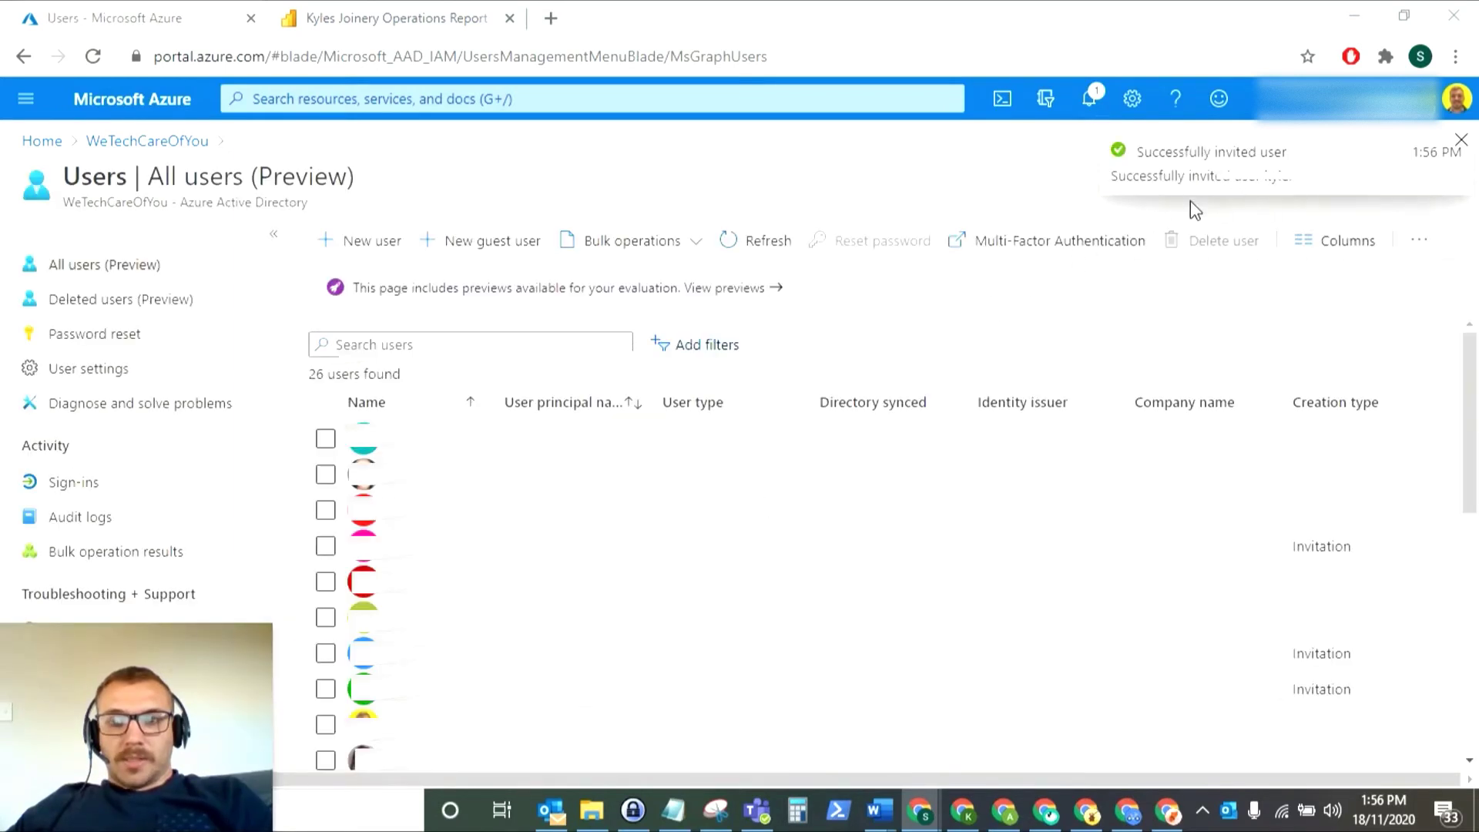
pyautogui.moveTo(202, 747)
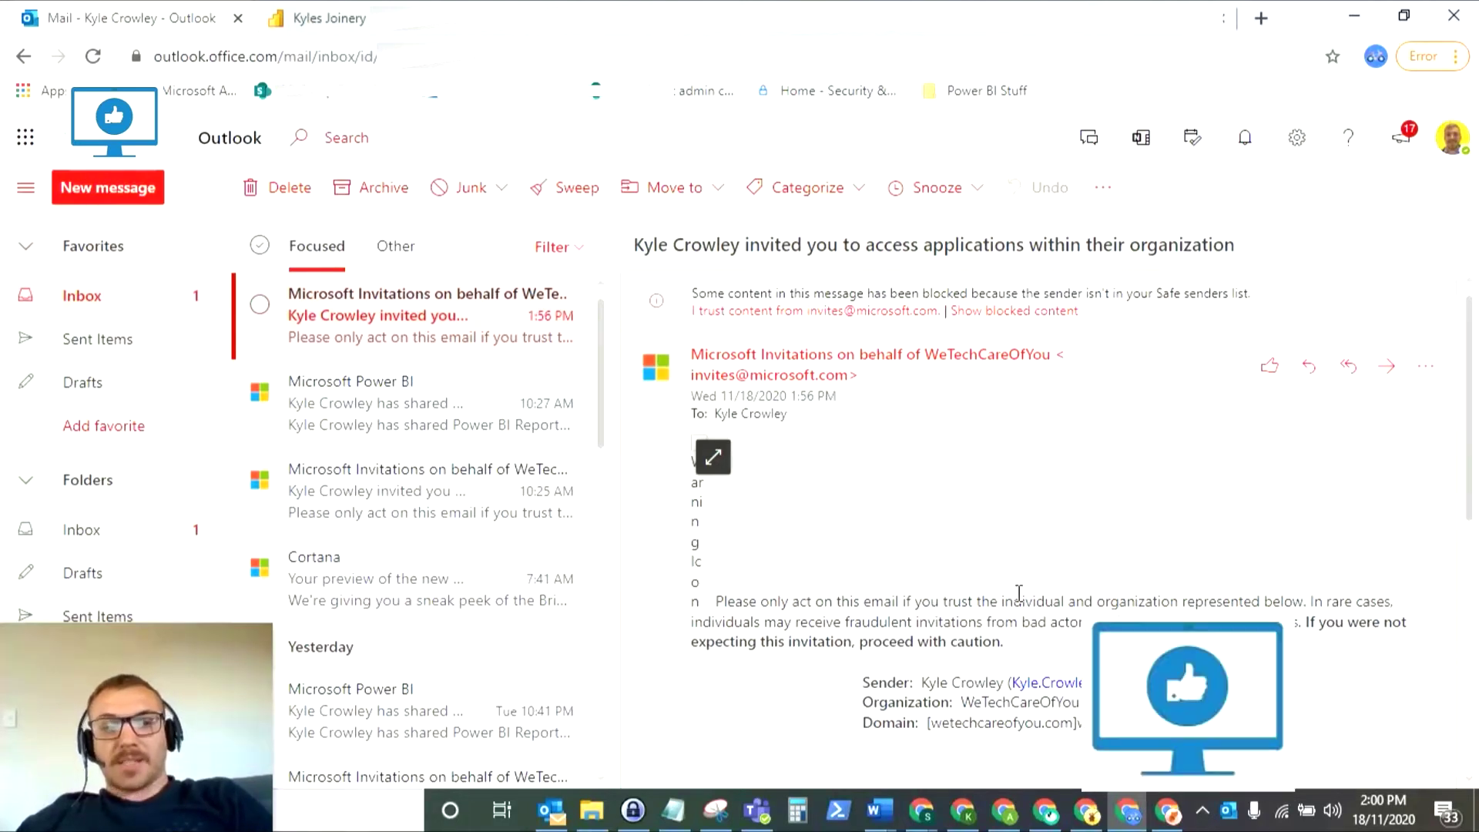
# - Scroll the WeTechCareOfYou invitation email down to its Accept invitation button
pyautogui.scroll(-3, 1027, 574)
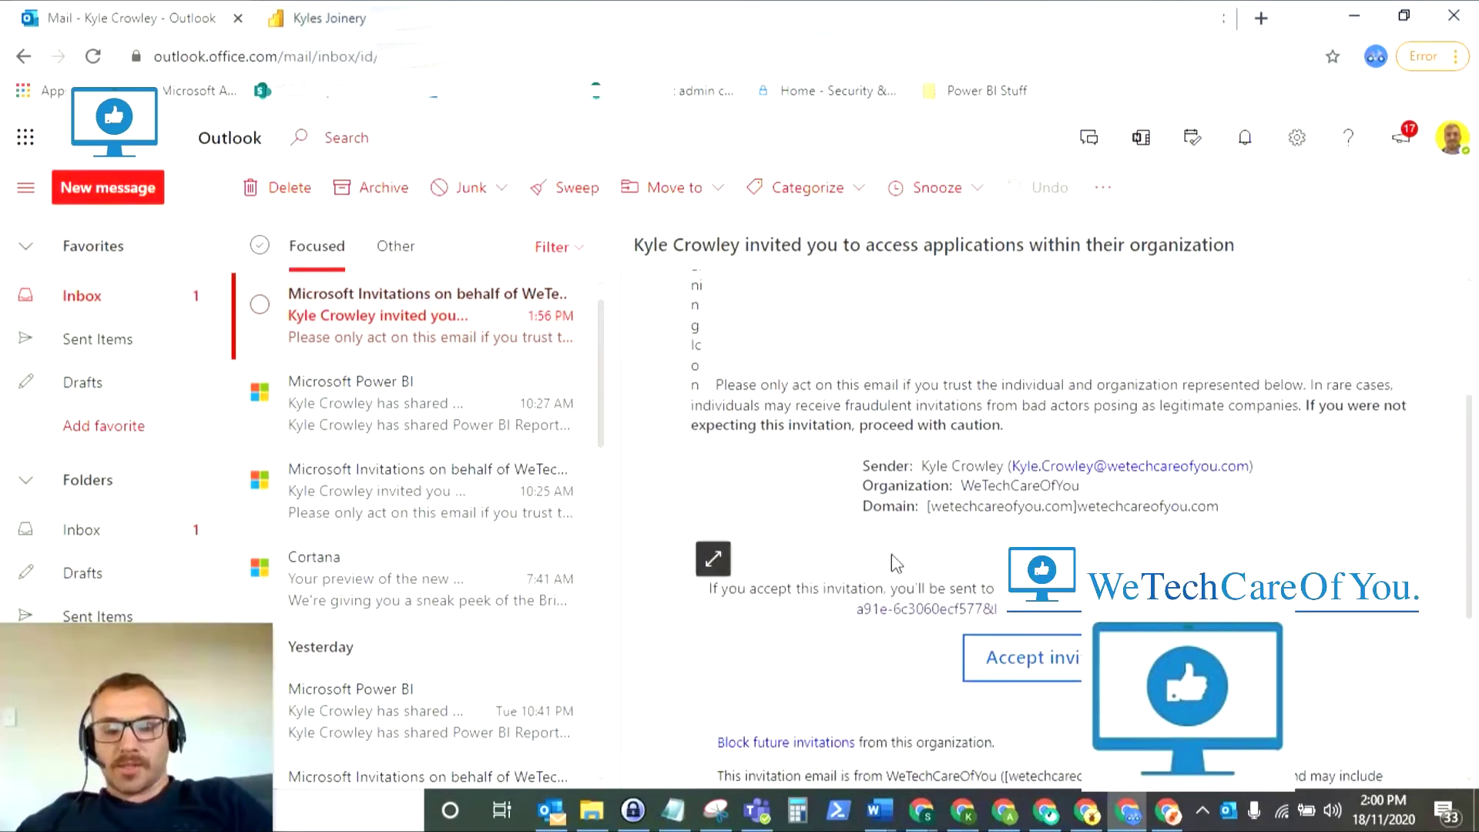
# - Accept the invitation from the email and approve WeTechCareOfYou's requested permissions
pyautogui.click(1060, 667)
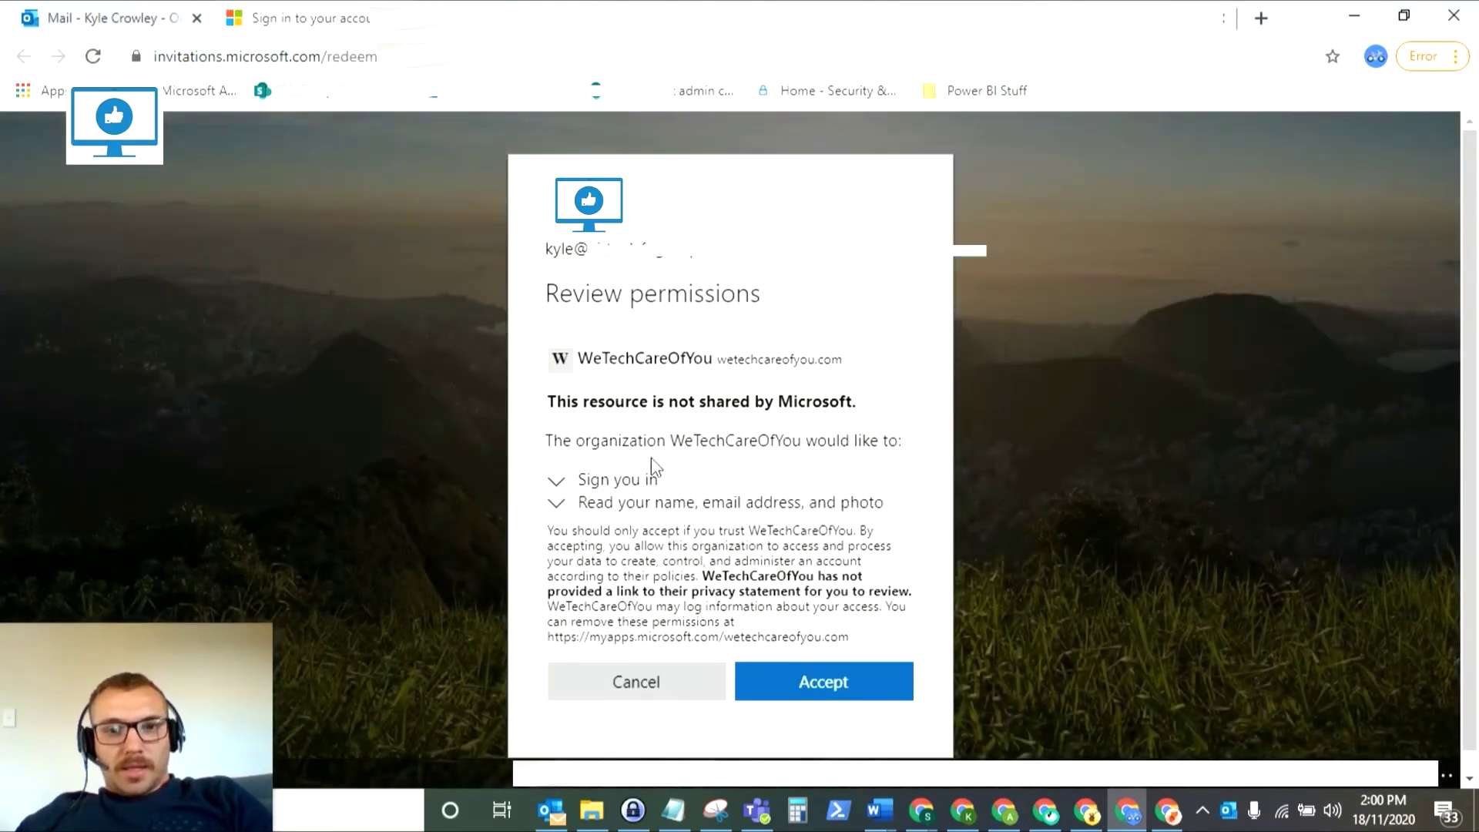
pyautogui.click(821, 685)
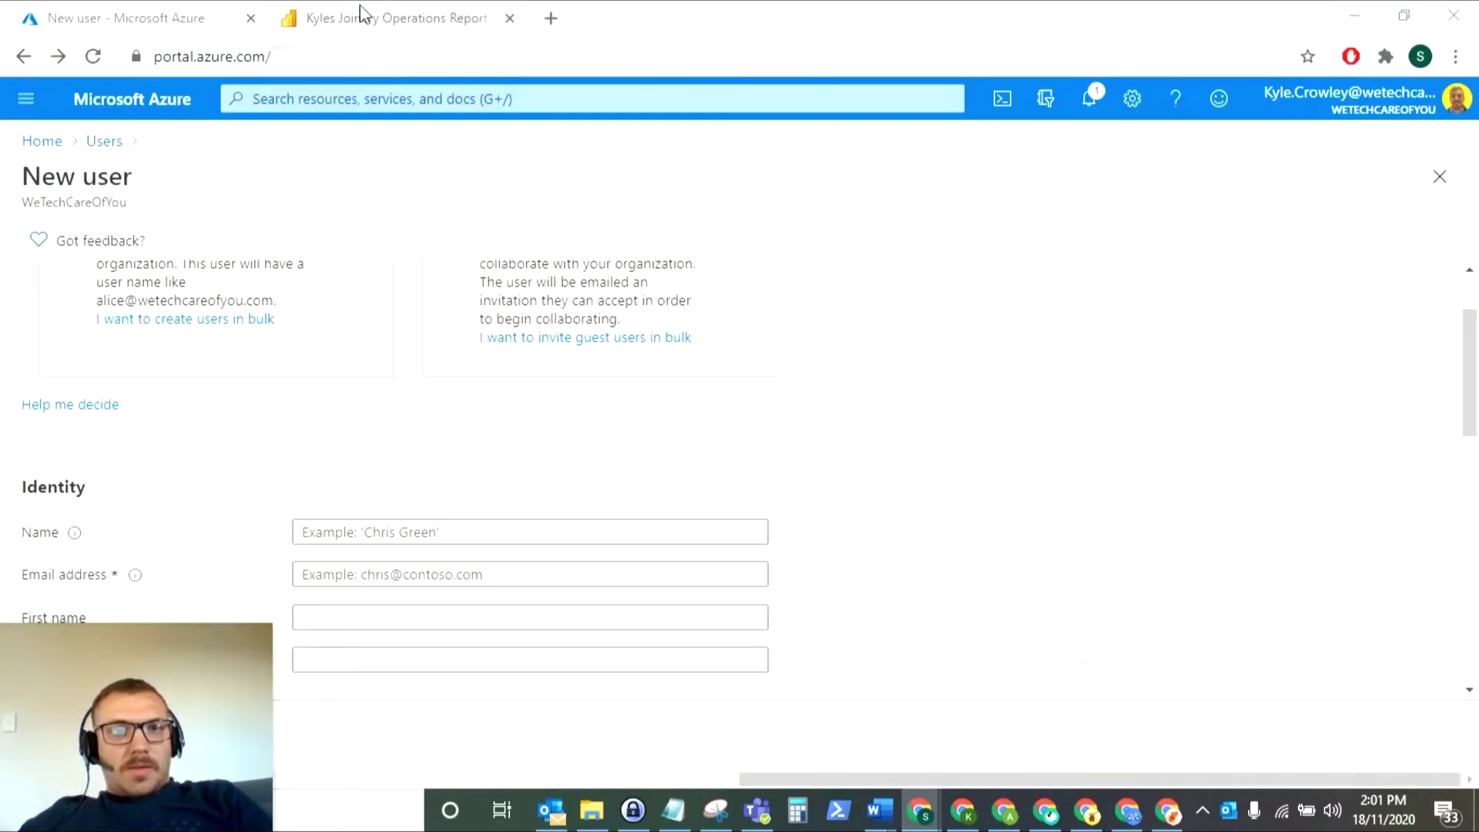
# - Share the Kyles Joinery Operations Report with the guest user chosen from the 'ky' suggestions
pyautogui.click(363, 16)
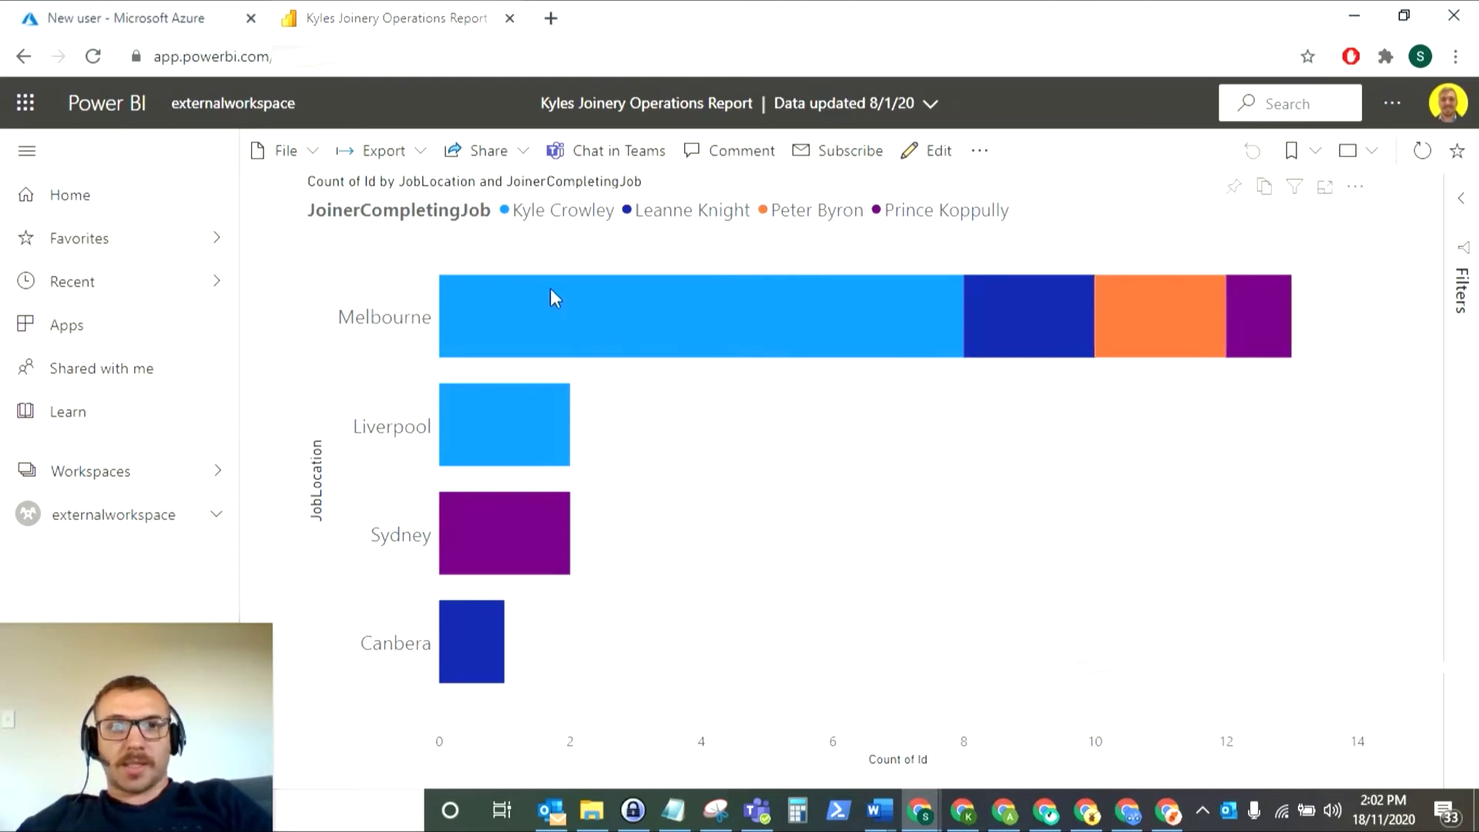
pyautogui.click(493, 147)
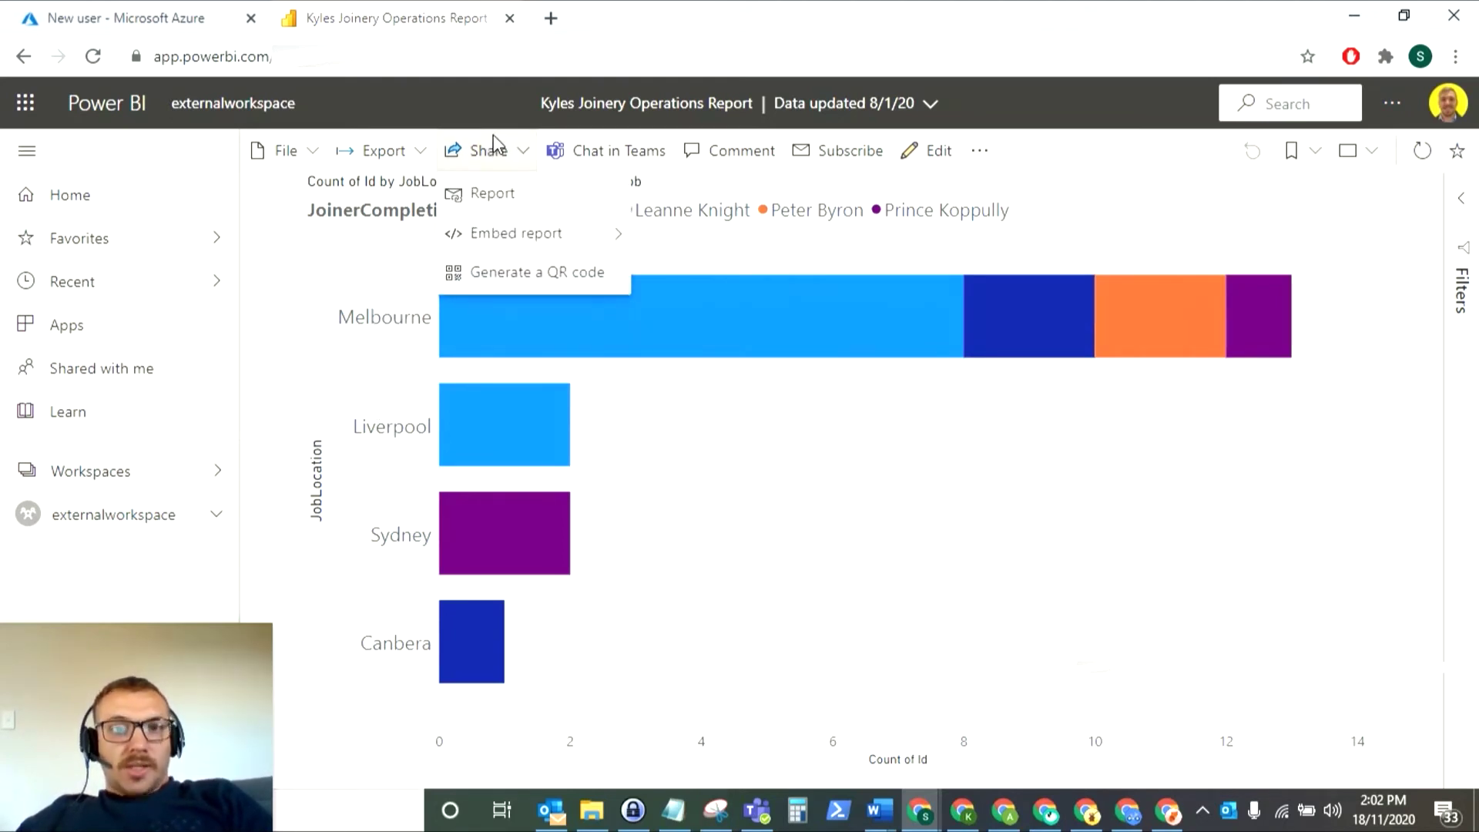
pyautogui.click(508, 206)
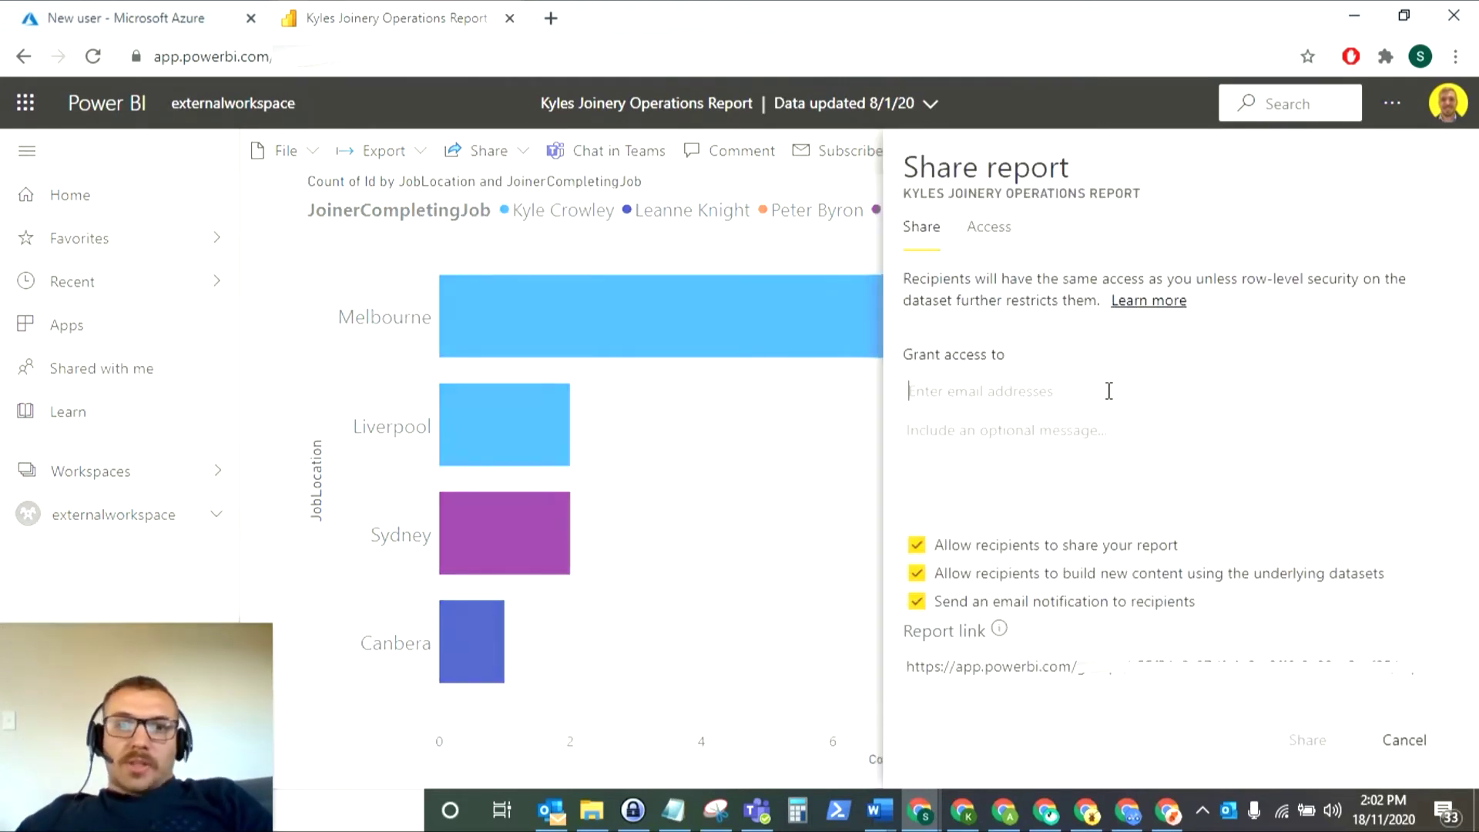
pyautogui.write('kyle')
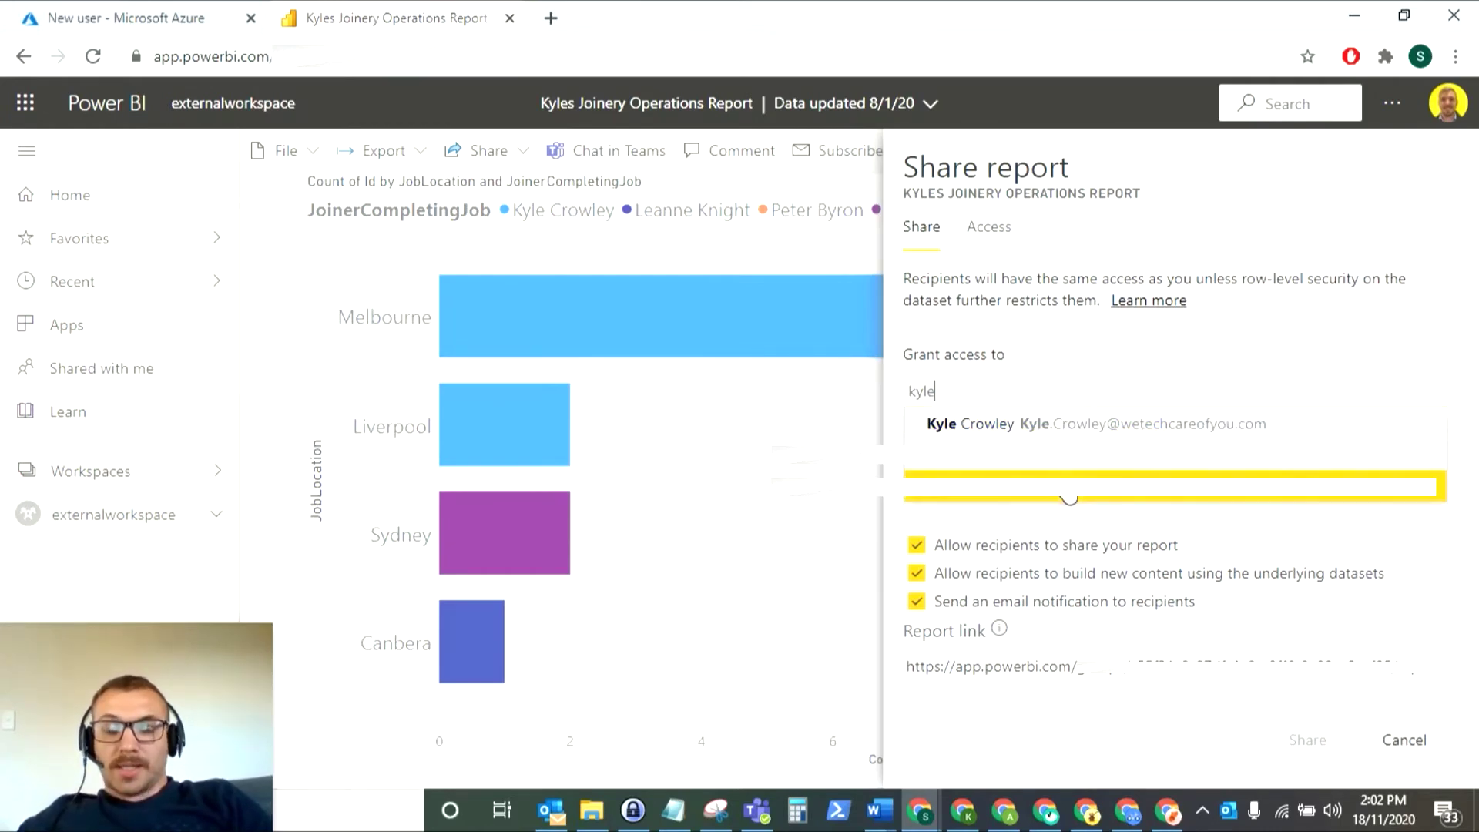
pyautogui.click(1025, 493)
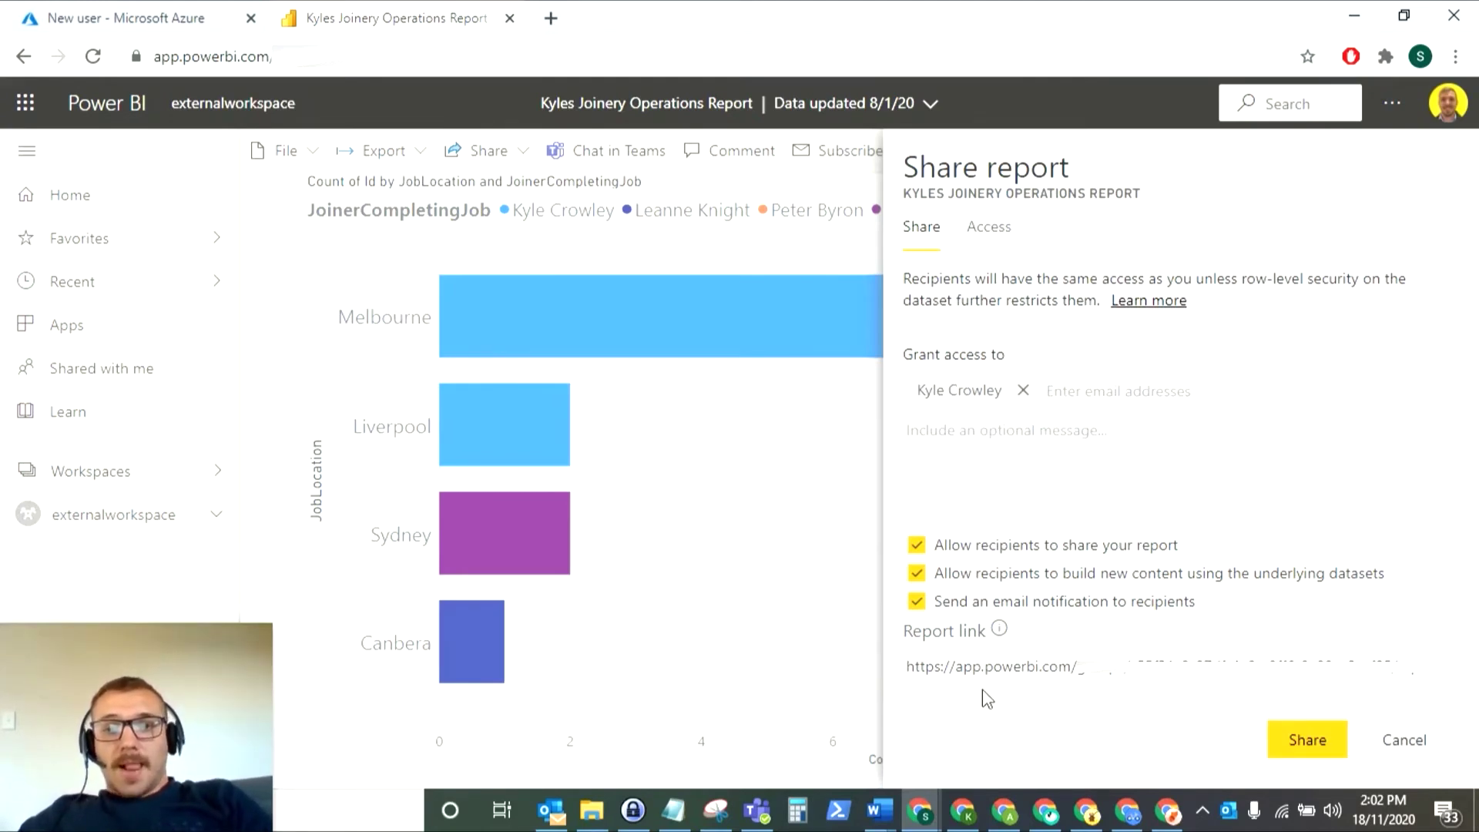
pyautogui.click(1325, 752)
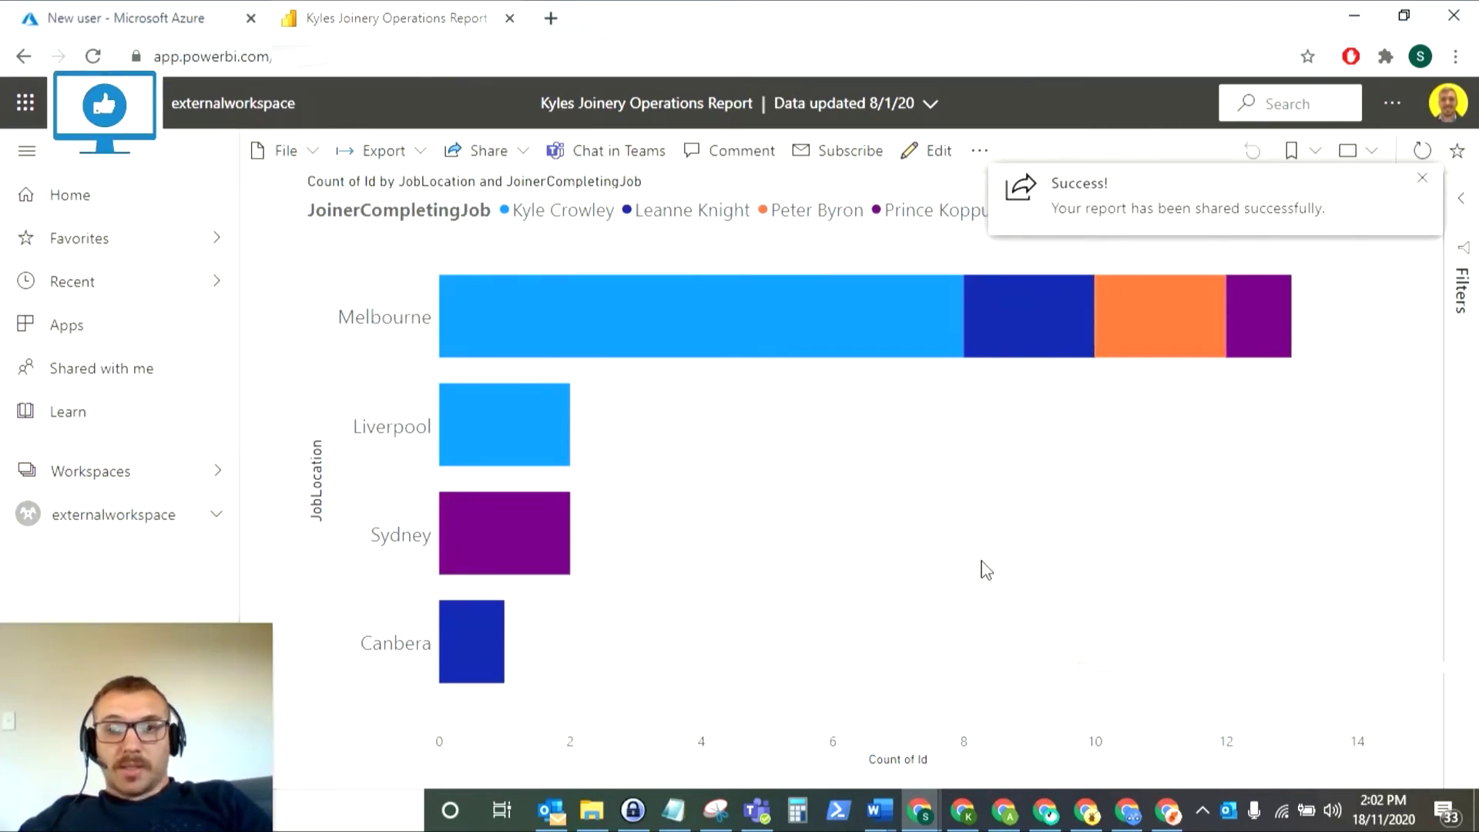
# - In the guest's Outlook, open the Power BI share email and follow Open this report
pyautogui.click(1129, 811)
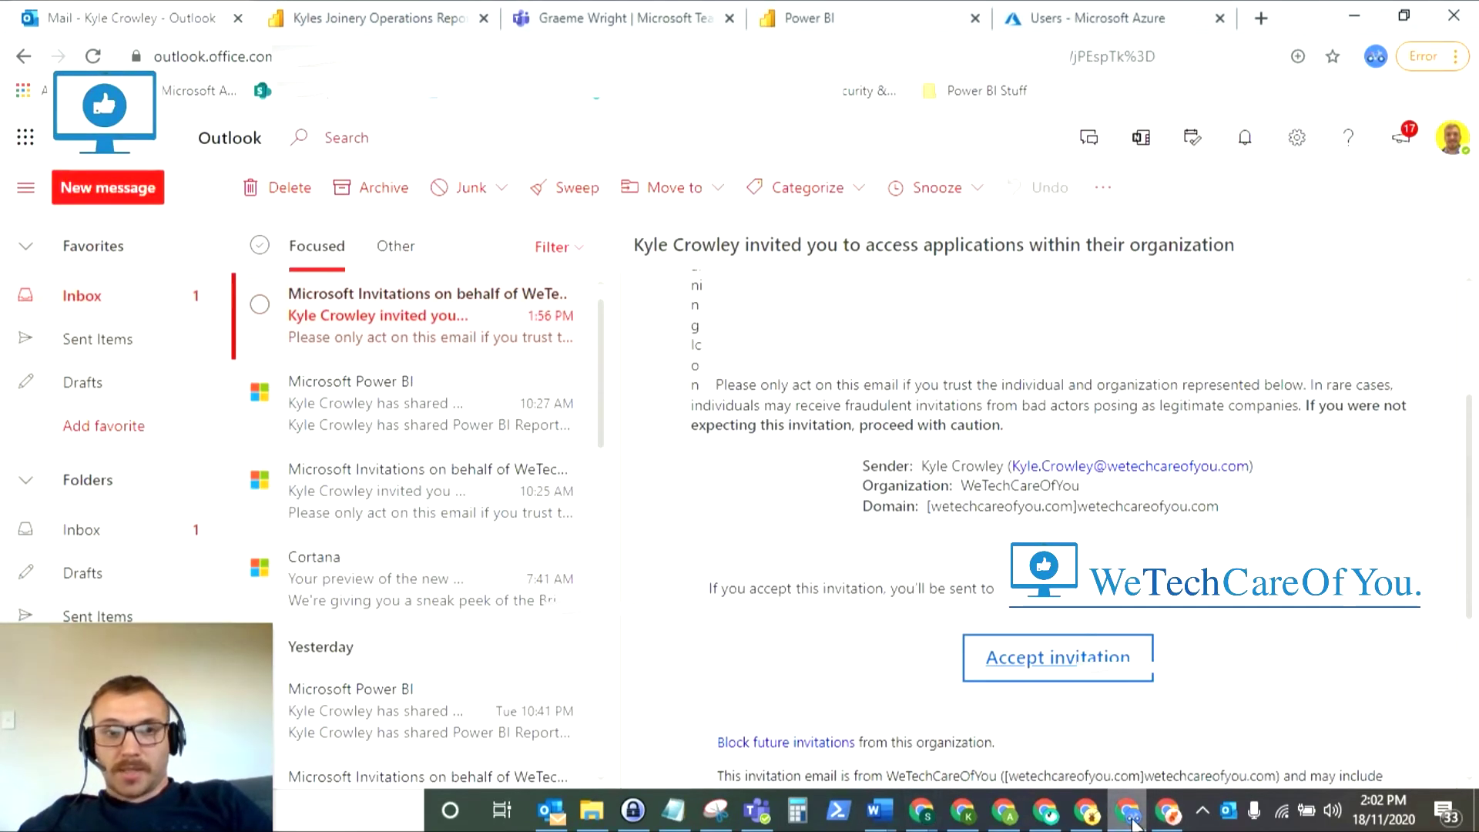
pyautogui.click(379, 400)
pyautogui.click(369, 339)
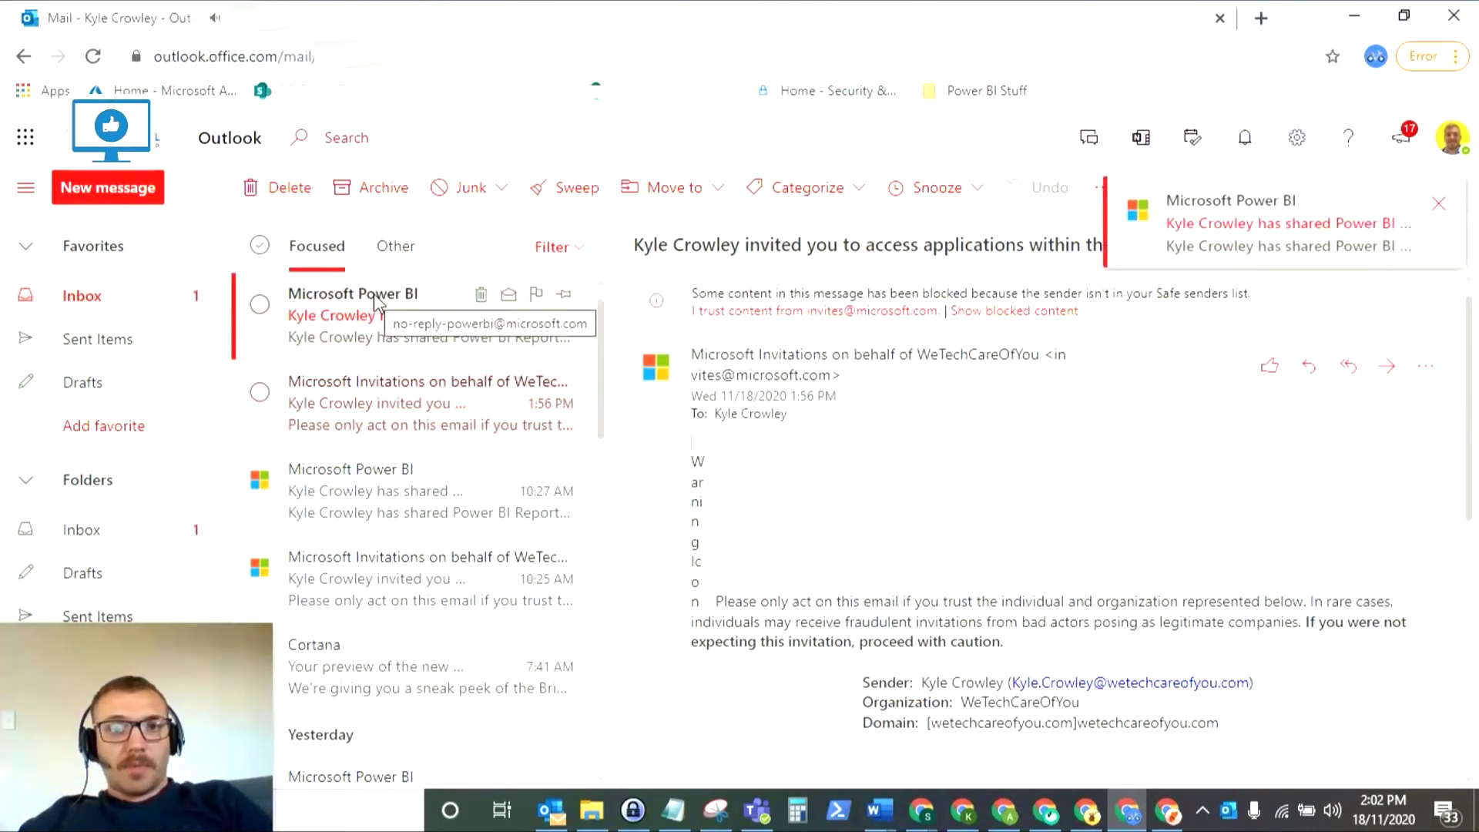
pyautogui.click(375, 303)
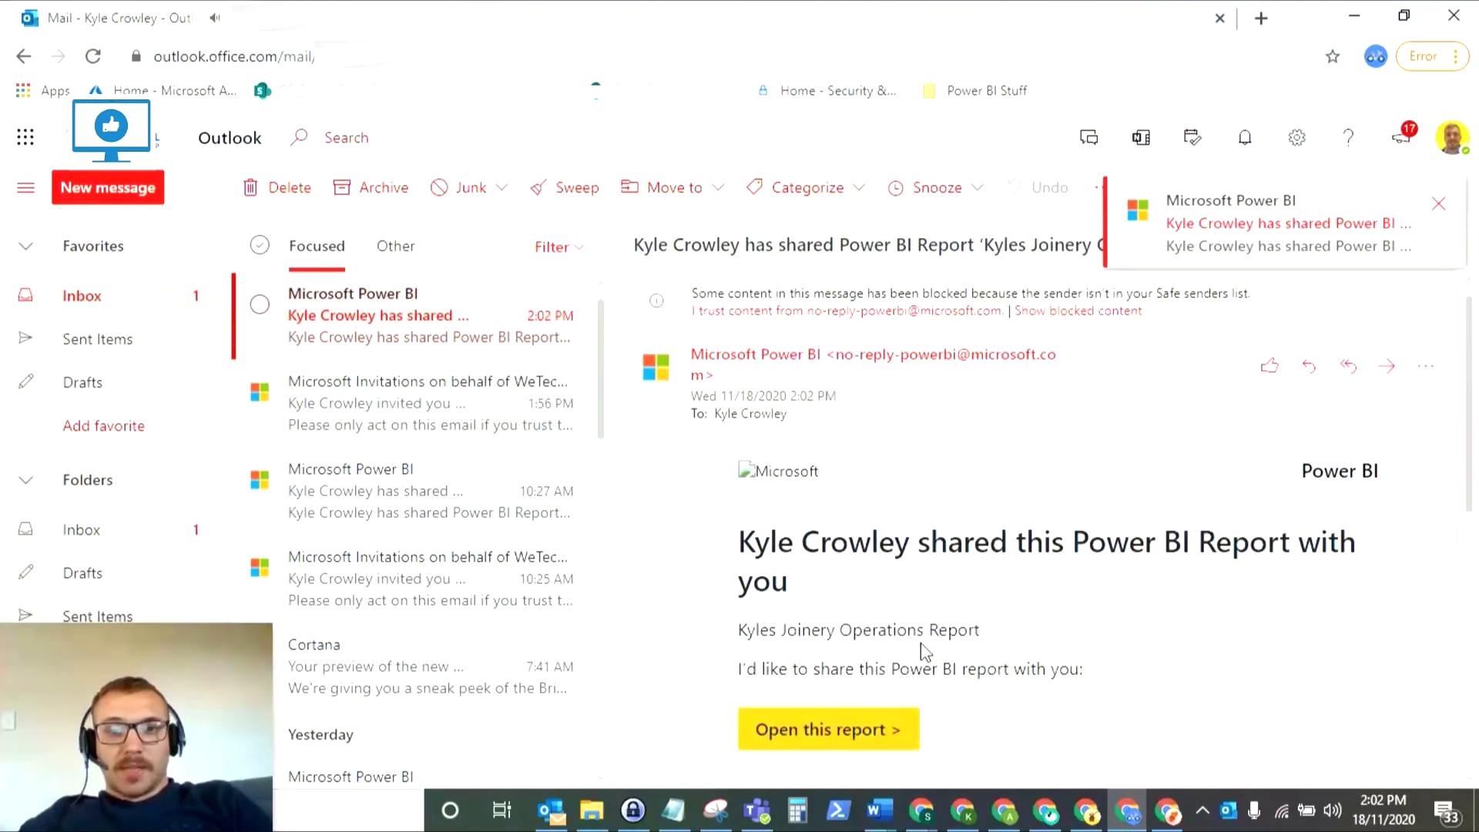
pyautogui.click(857, 736)
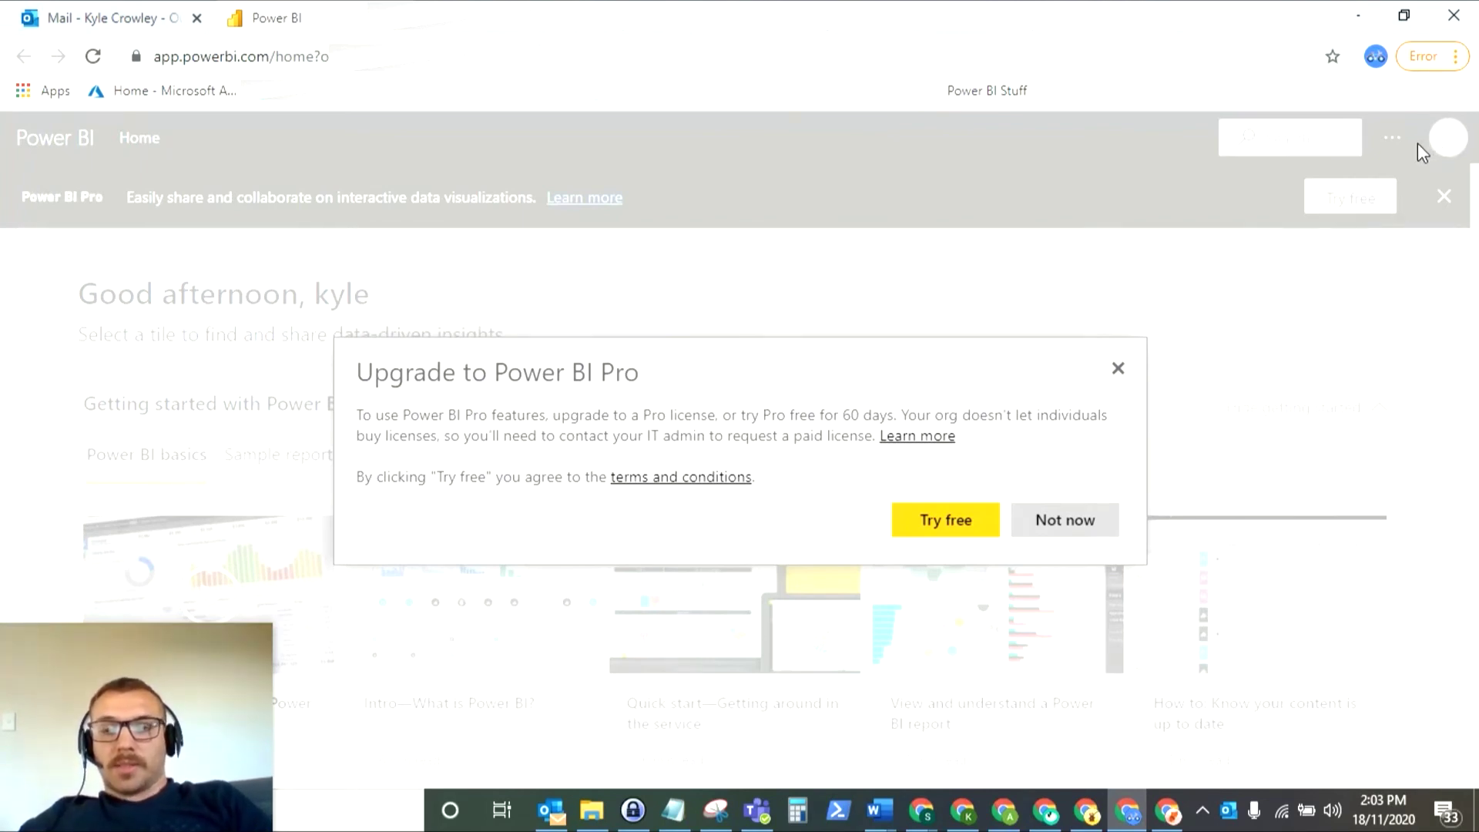
# - Choose Not now on the Pro upgrade prompt, then reopen the report from the email
pyautogui.click(1077, 521)
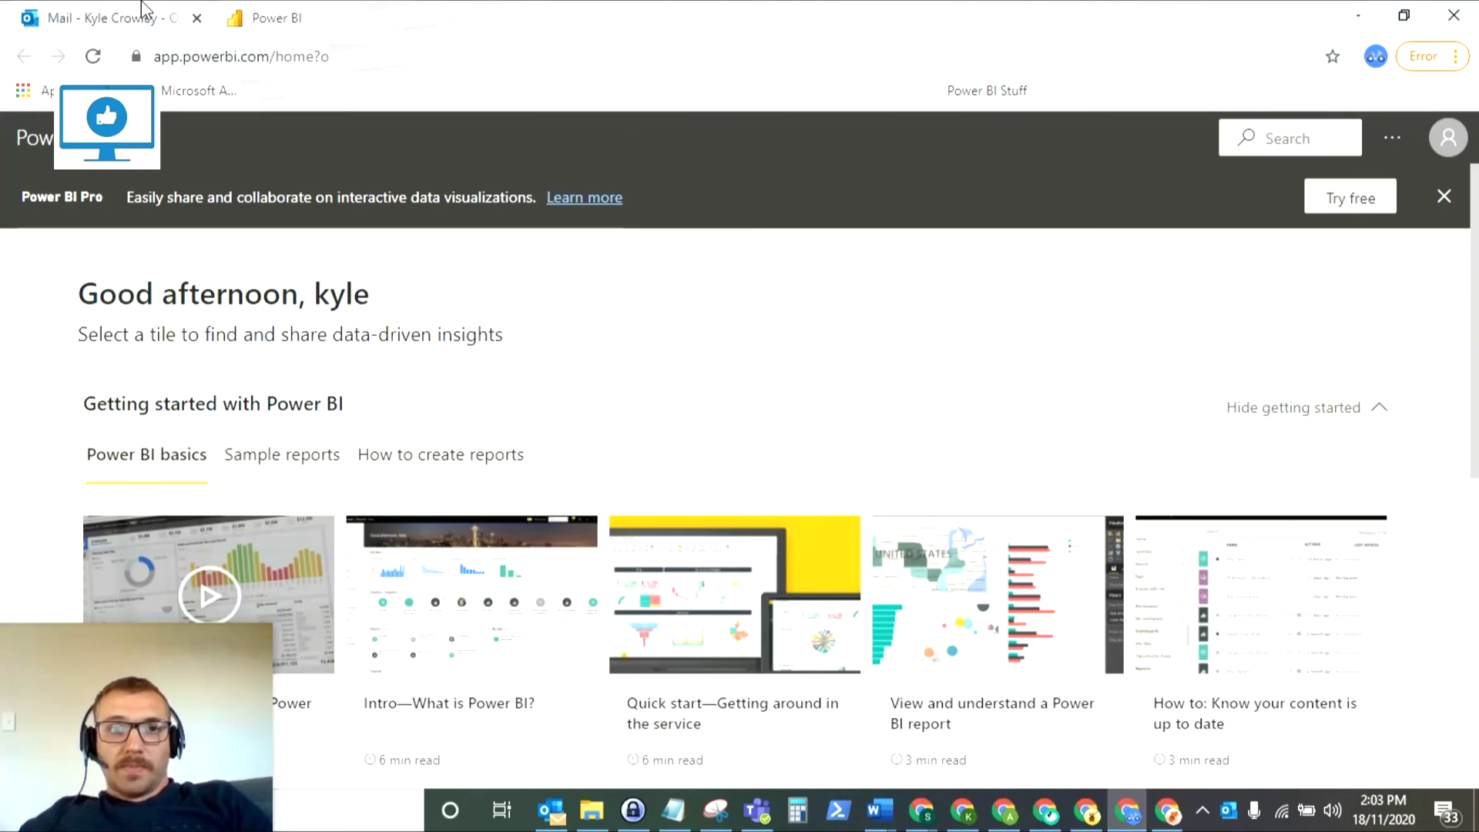
pyautogui.click(108, 17)
pyautogui.click(851, 743)
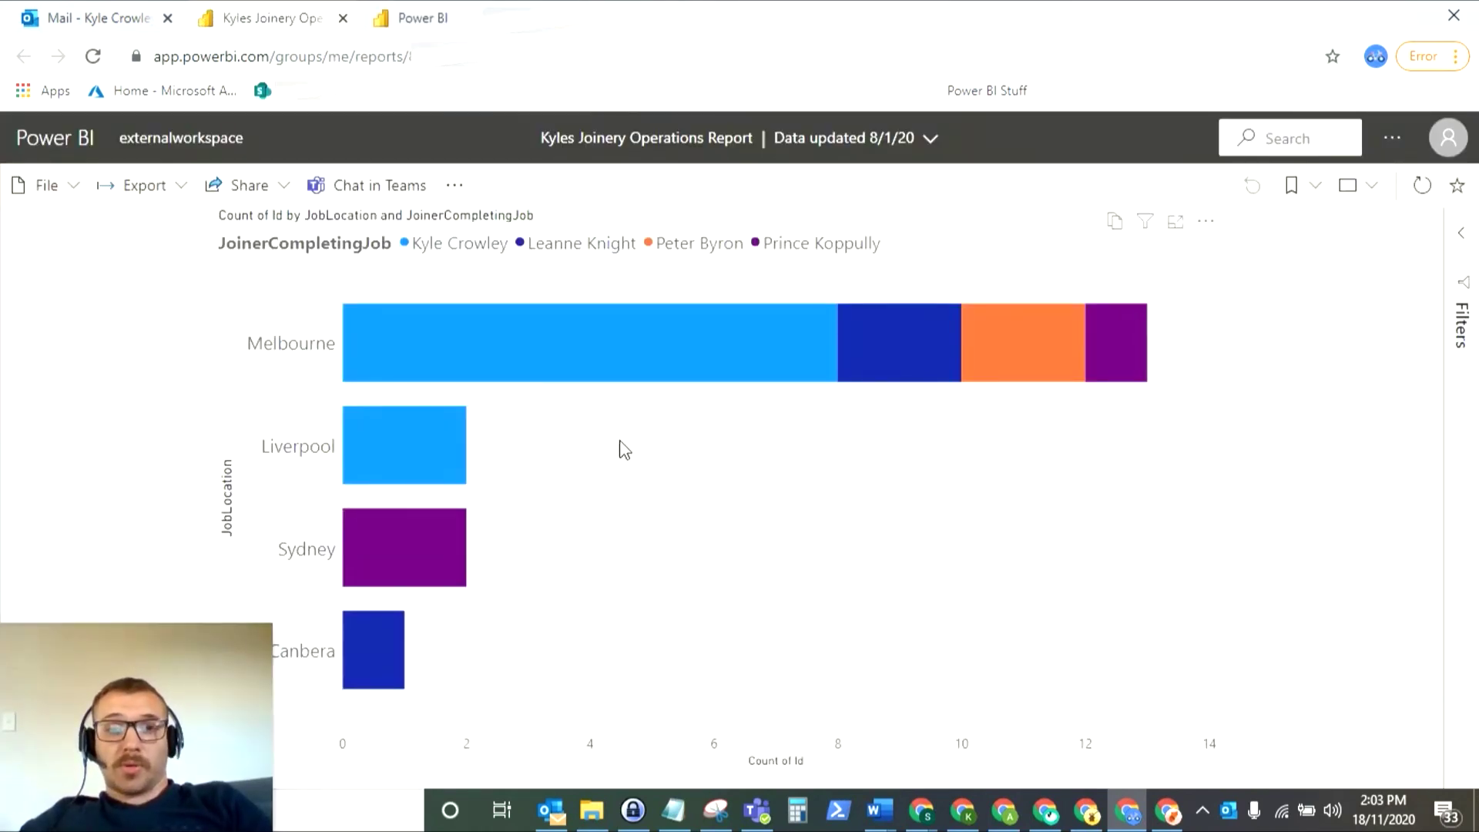
pyautogui.click(1448, 138)
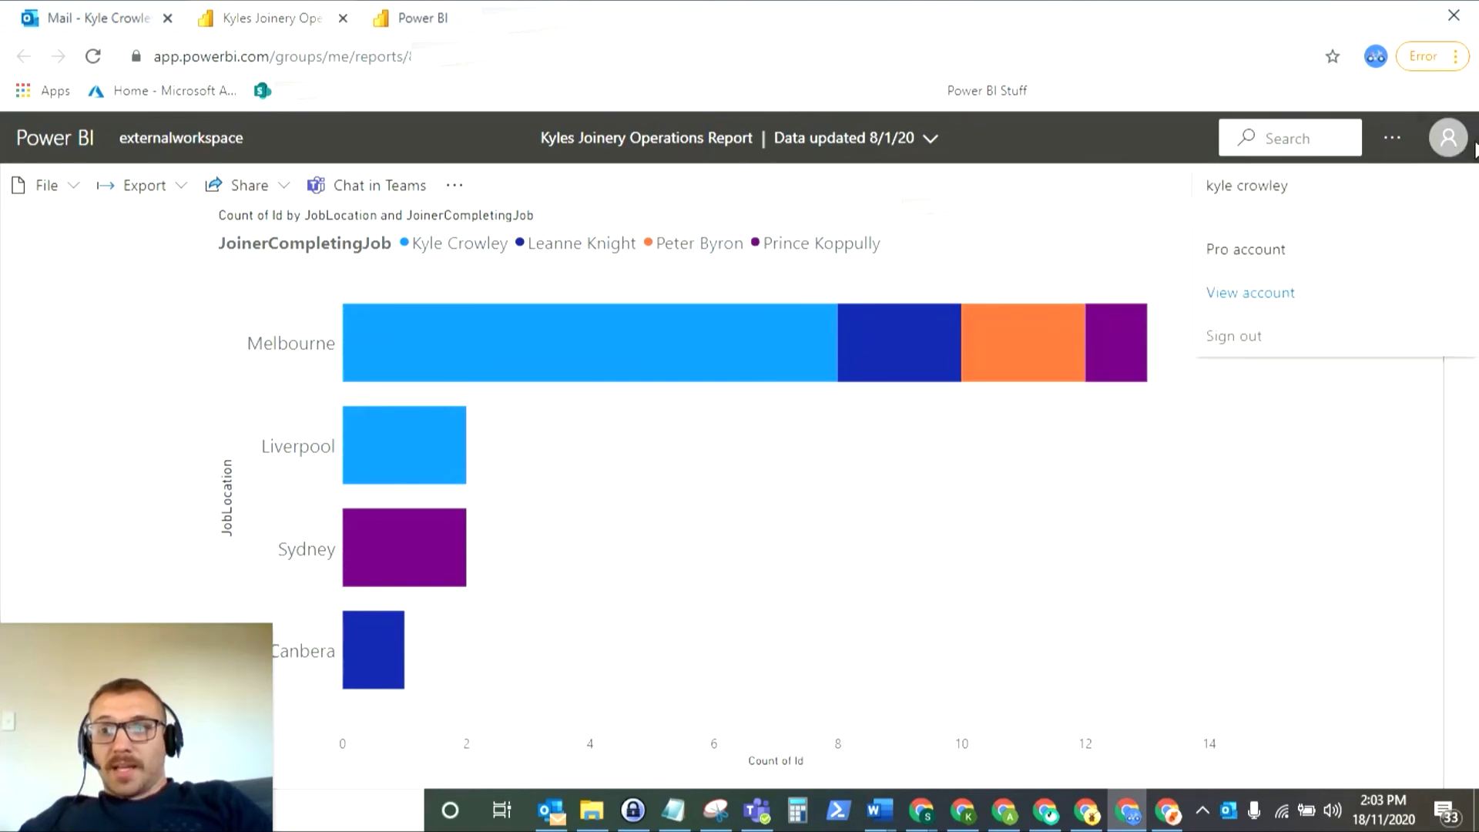
pyautogui.moveTo(1205, 249); pyautogui.dragTo(1319, 258)
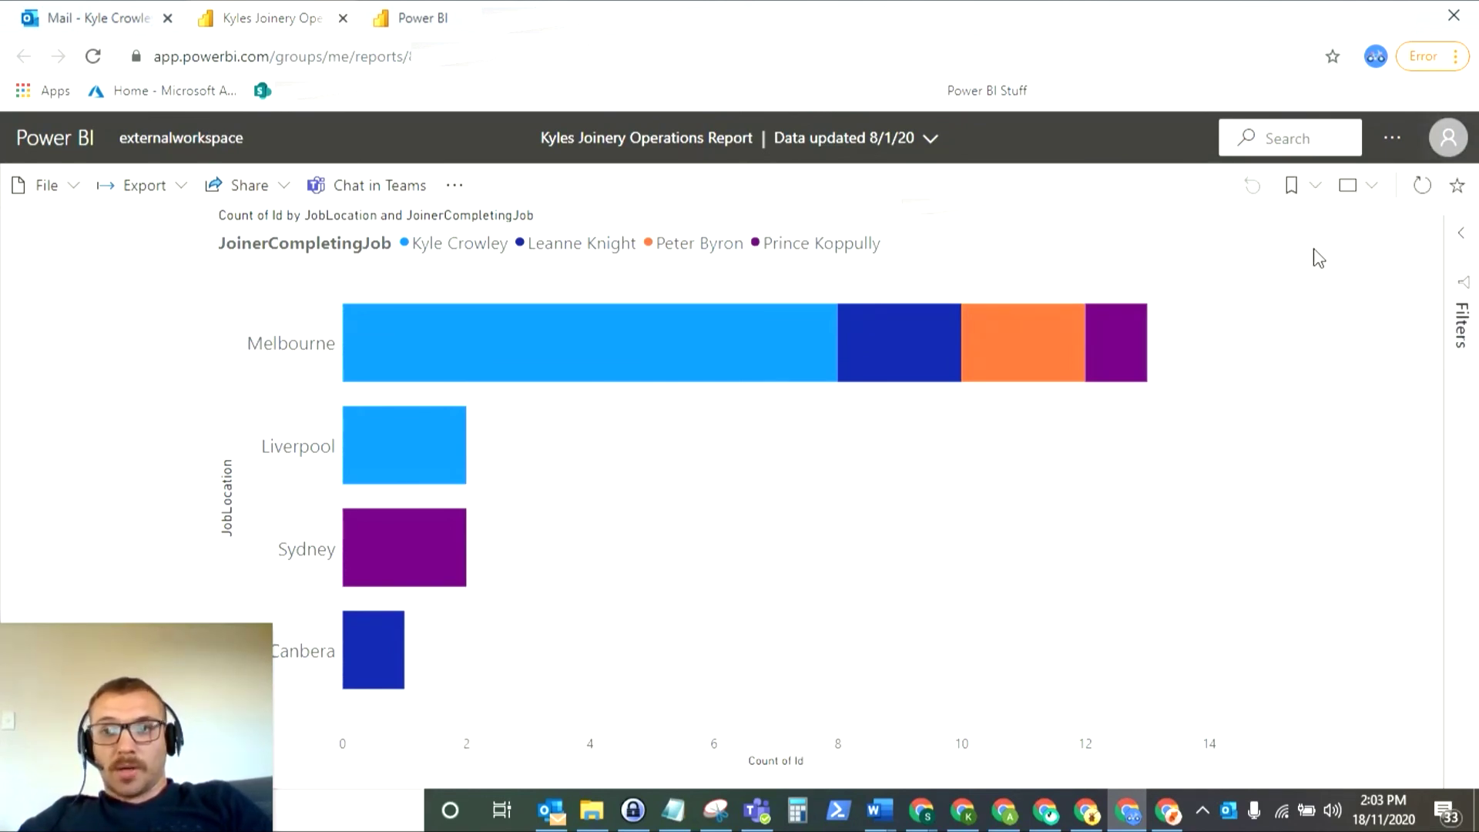